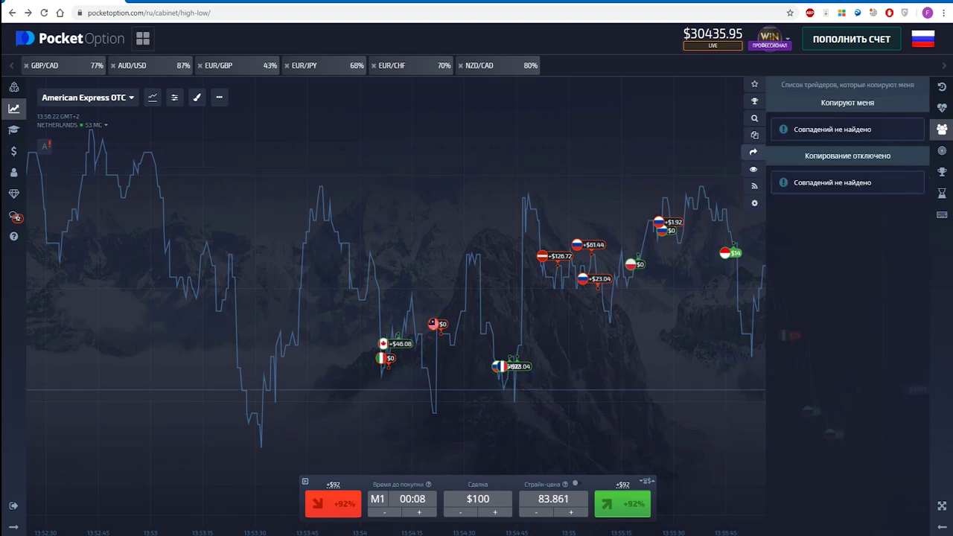
# - View the list of watched traders, the traders watching this account, and the social trading settings
pyautogui.click(754, 169)
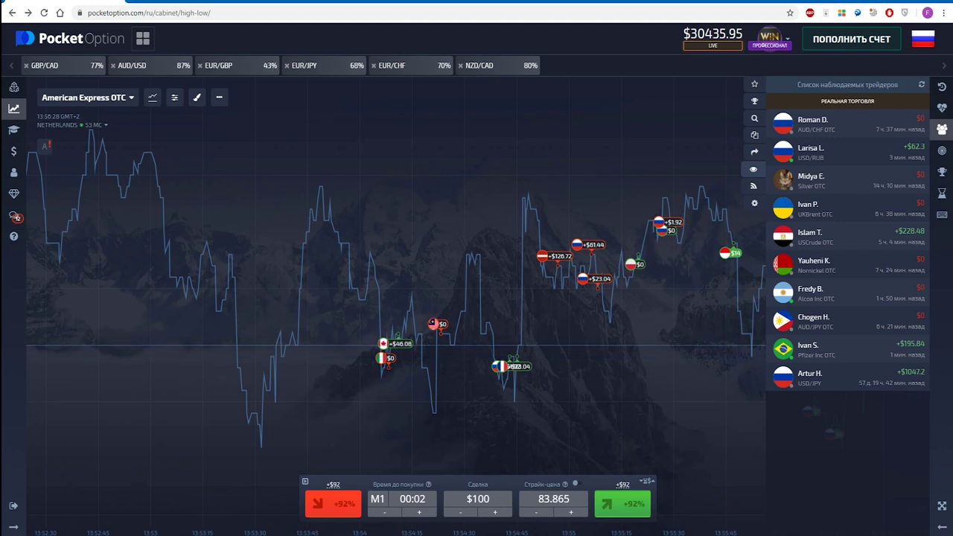
pyautogui.click(753, 186)
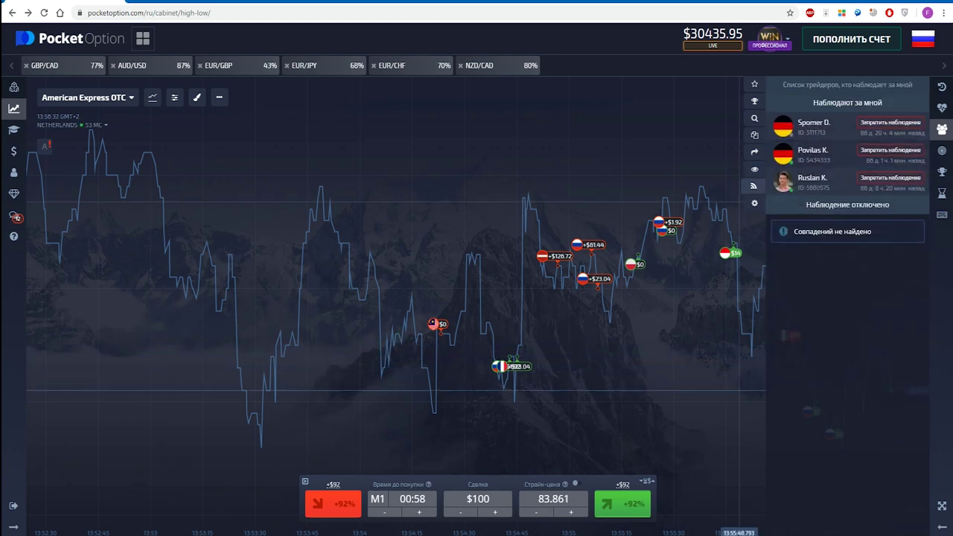
pyautogui.click(754, 203)
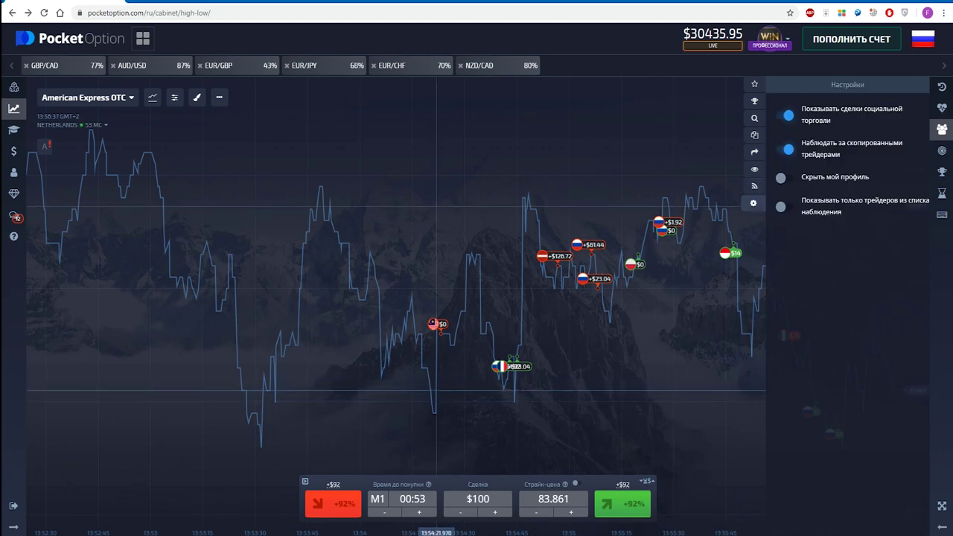
# - Open the real trades history from the profile section and show the trading recommendations with the top 10 traders
pyautogui.click(14, 172)
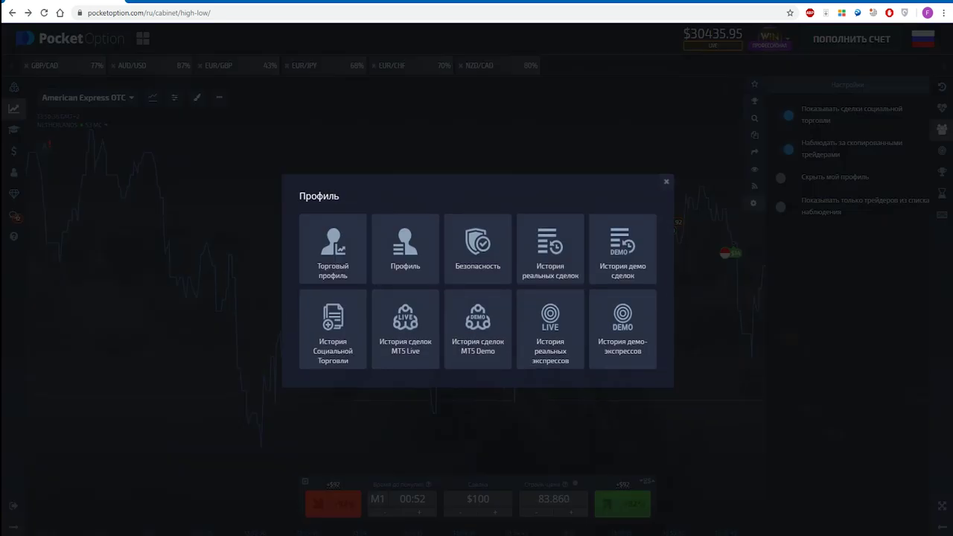
pyautogui.click(550, 248)
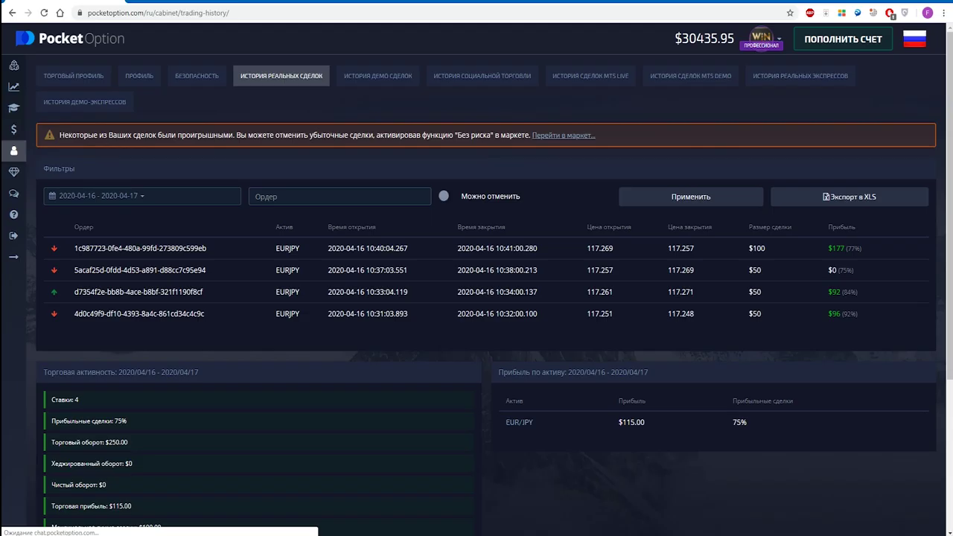
pyautogui.scroll(-3, 477, 297)
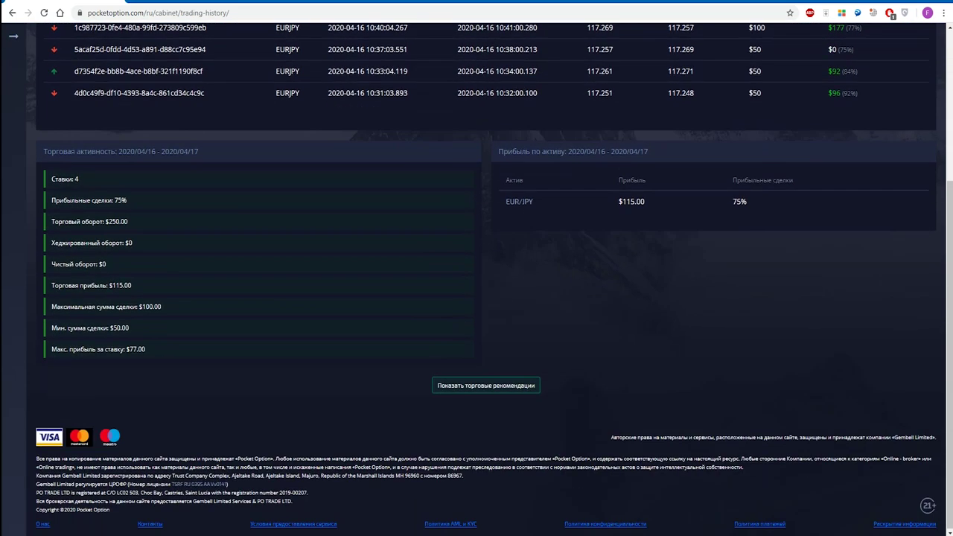
pyautogui.click(485, 384)
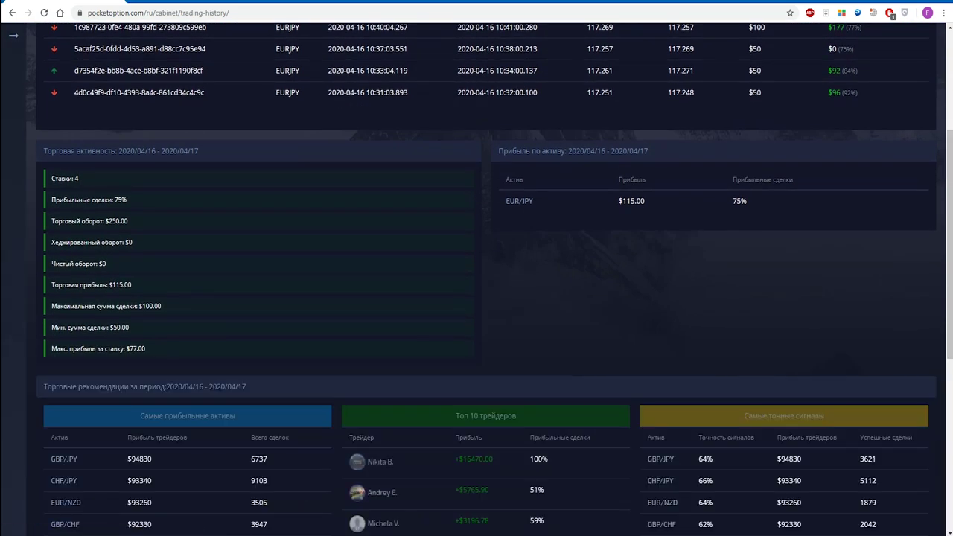
pyautogui.scroll(-5, 476, 298)
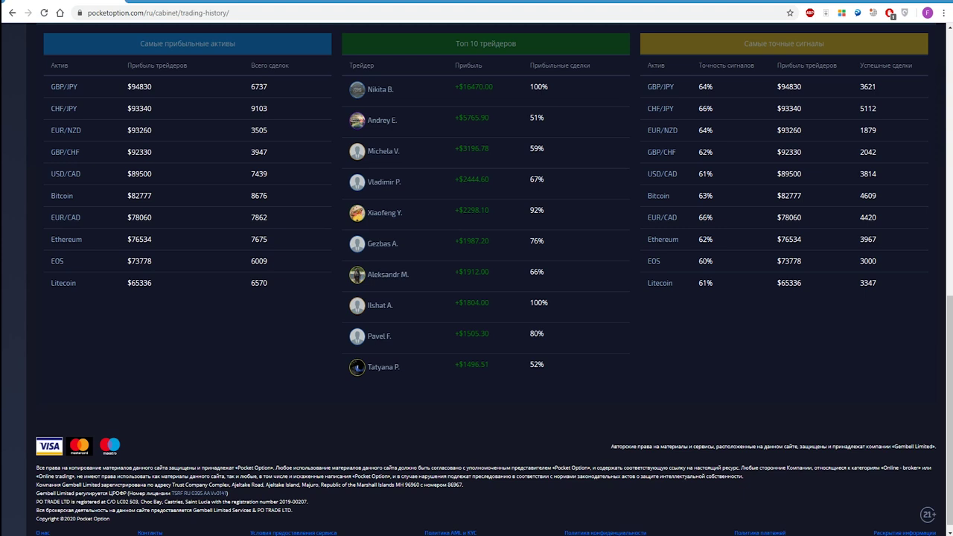
# - Outline the profit and profitable-trades columns of the top 10 traders with yellow rectangles, and clear the markings
pyautogui.hotkey('ctrl', 'alt', 'd')
pyautogui.moveTo(451, 58)
pyautogui.mouseDown()
pyautogui.moveTo(491, 185)
pyautogui.moveTo(513, 376)
pyautogui.mouseUp()
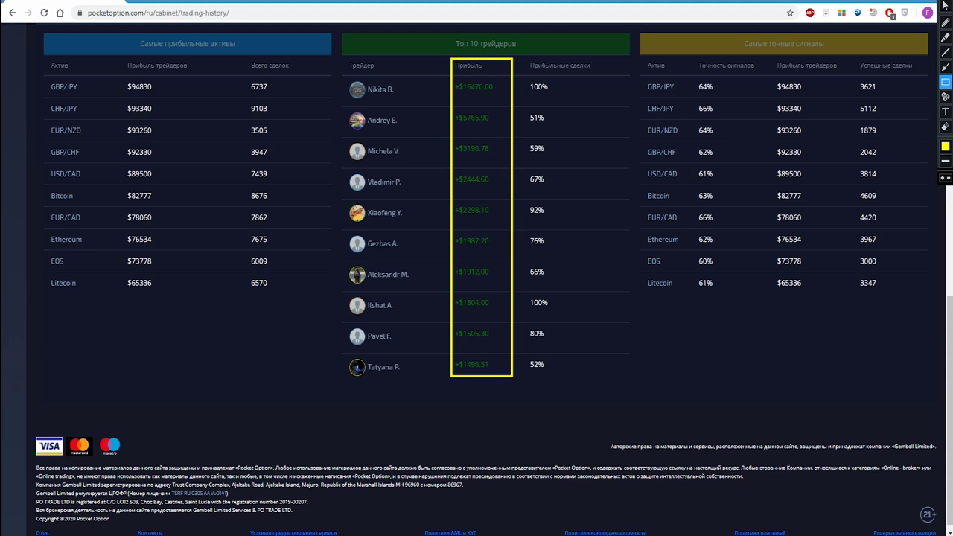
pyautogui.moveTo(521, 59); pyautogui.dragTo(602, 379)
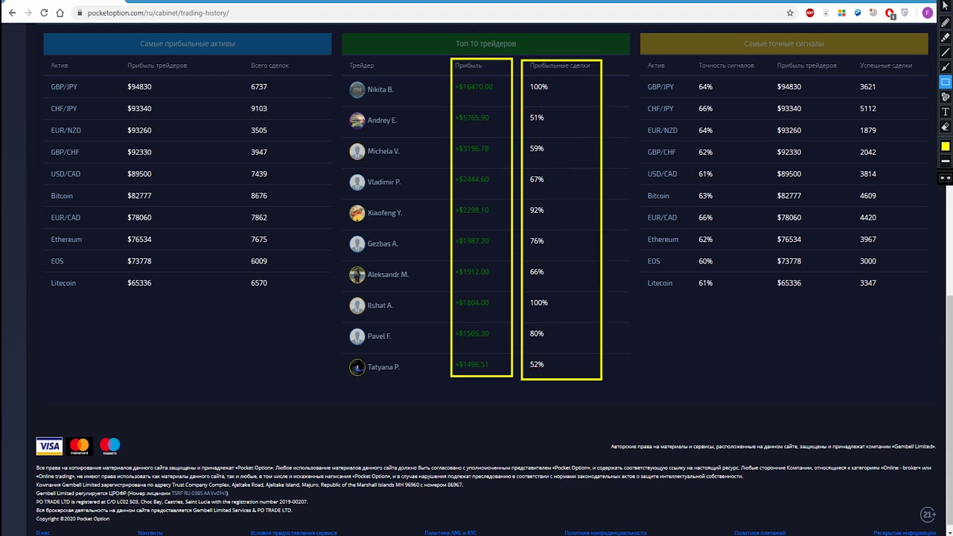
pyautogui.hotkey('ctrl', 'alt', 'g')
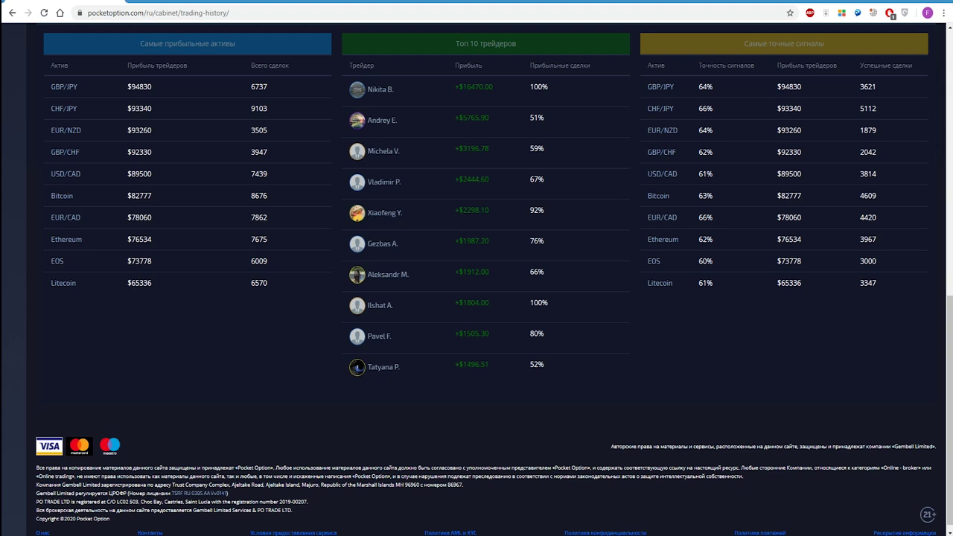
# - Open the ninth-ranked trader's profile, outline the profile level and the copied and watcher counts in yellow, and clear the markings
pyautogui.click(379, 336)
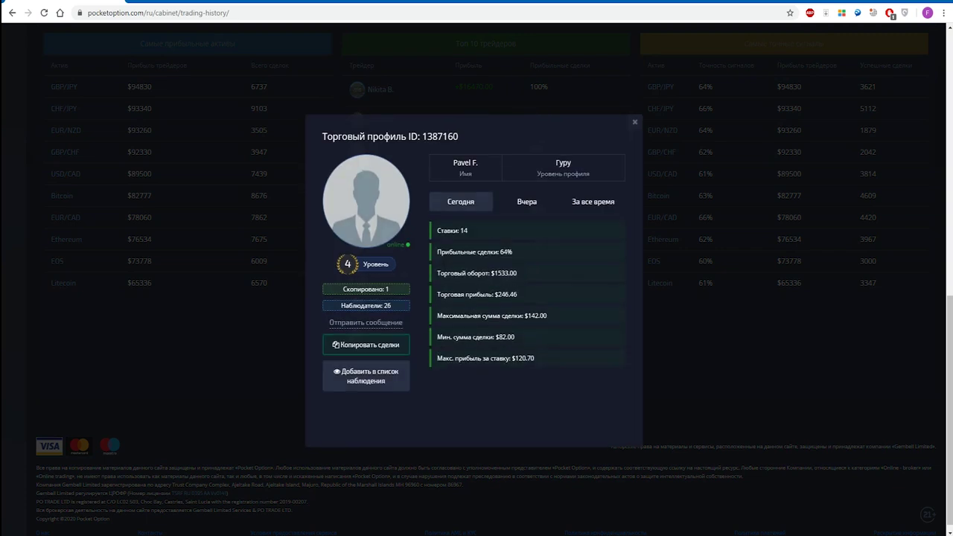
pyautogui.hotkey('ctrl', 'alt', 'd')
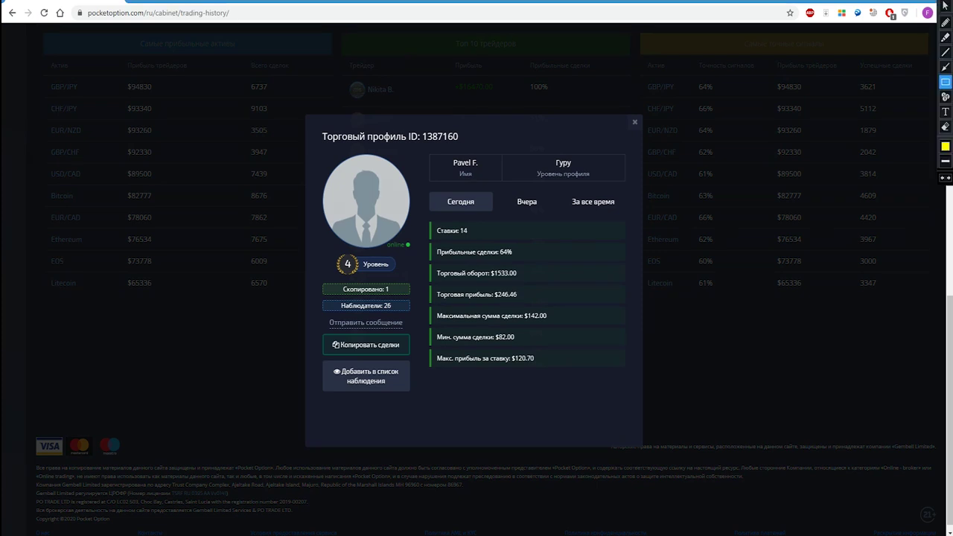
pyautogui.moveTo(518, 148); pyautogui.dragTo(605, 186)
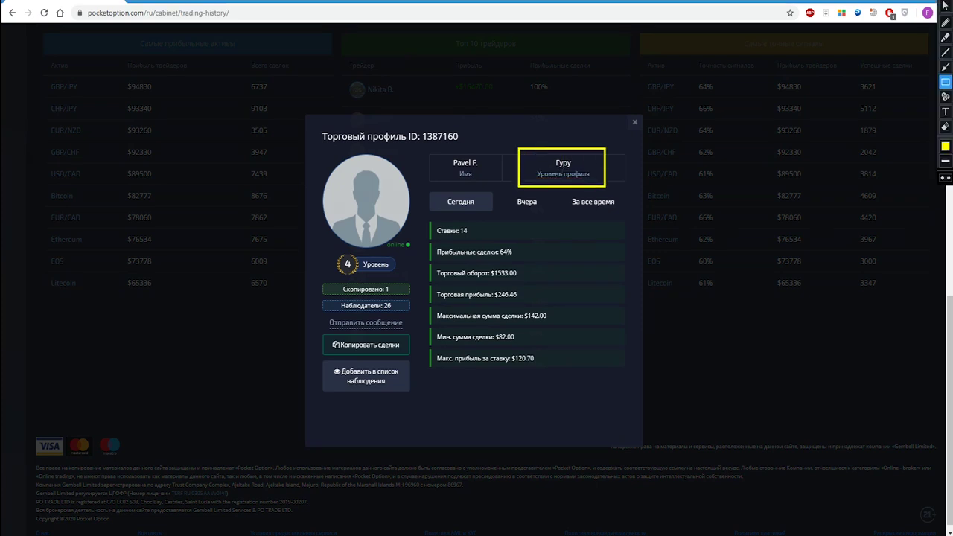
pyautogui.moveTo(318, 278); pyautogui.dragTo(414, 317)
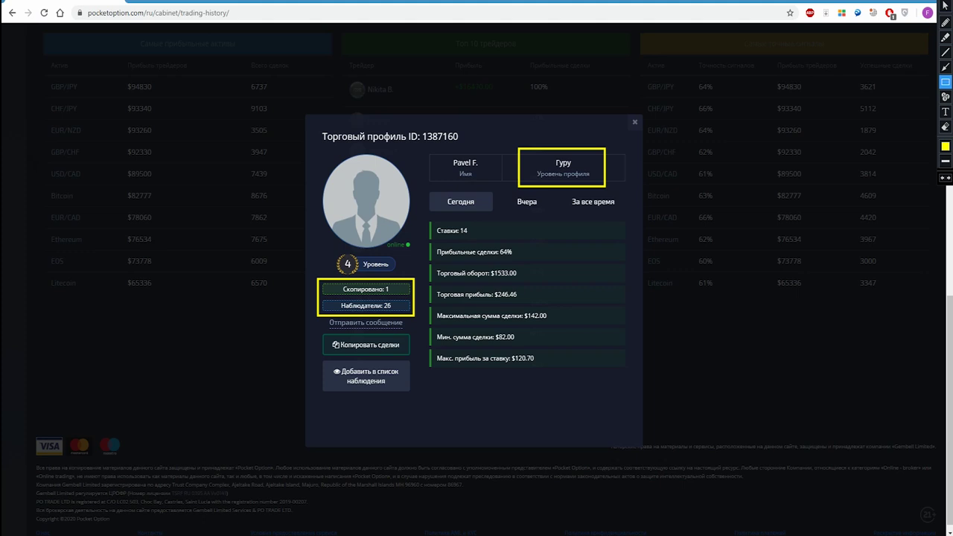
pyautogui.hotkey('ctrl', 'shift', 'd')
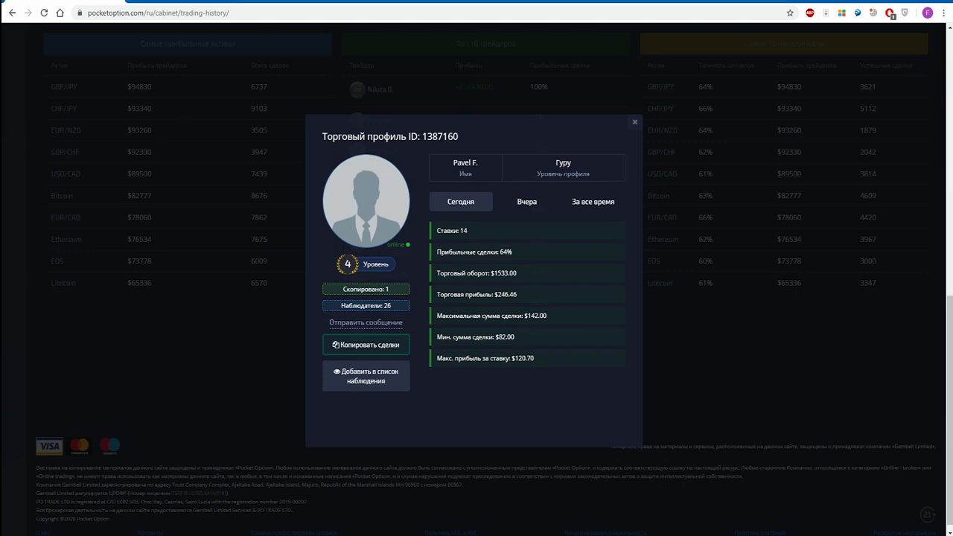
# - Show the ninth-ranked trader's all-time statistics, add the trader to the watch list, and close the profile
pyautogui.click(593, 202)
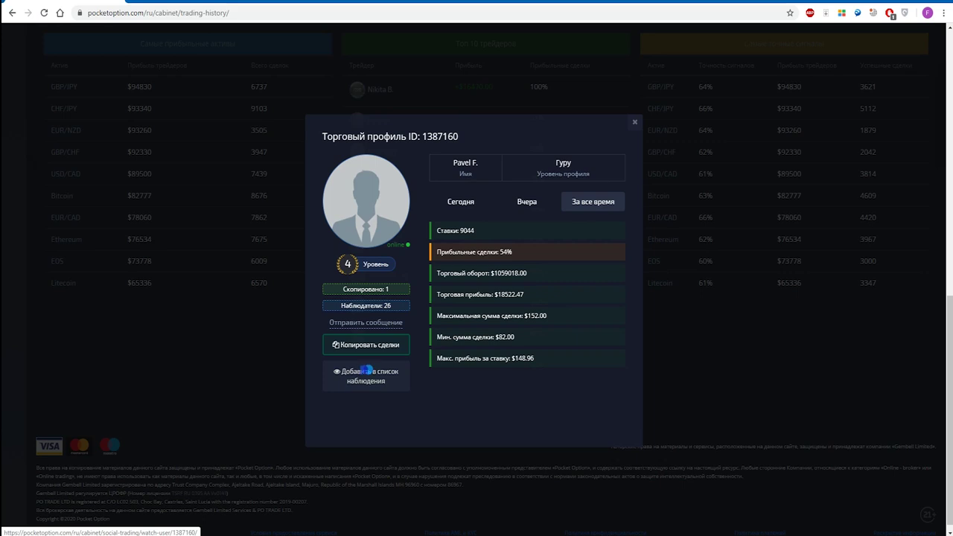
pyautogui.click(366, 368)
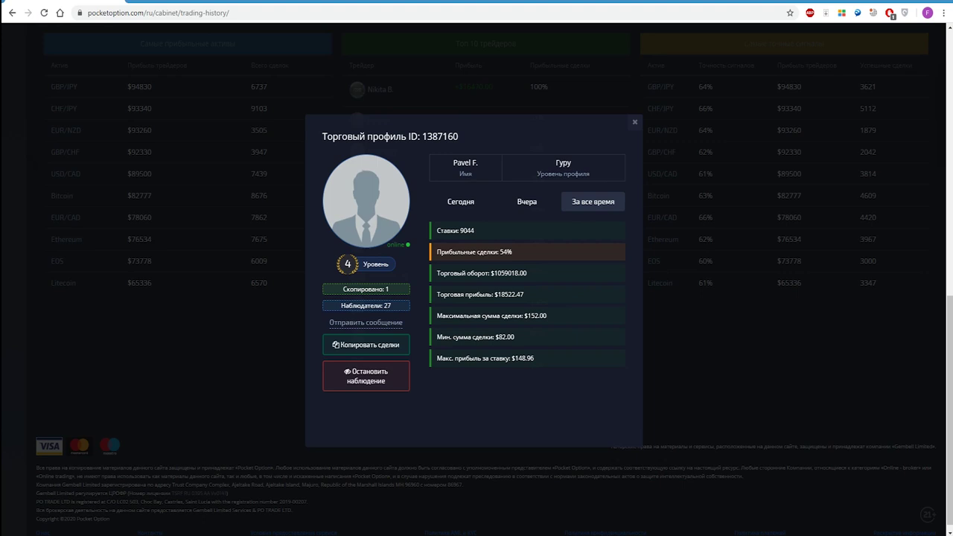
pyautogui.press('Escape')
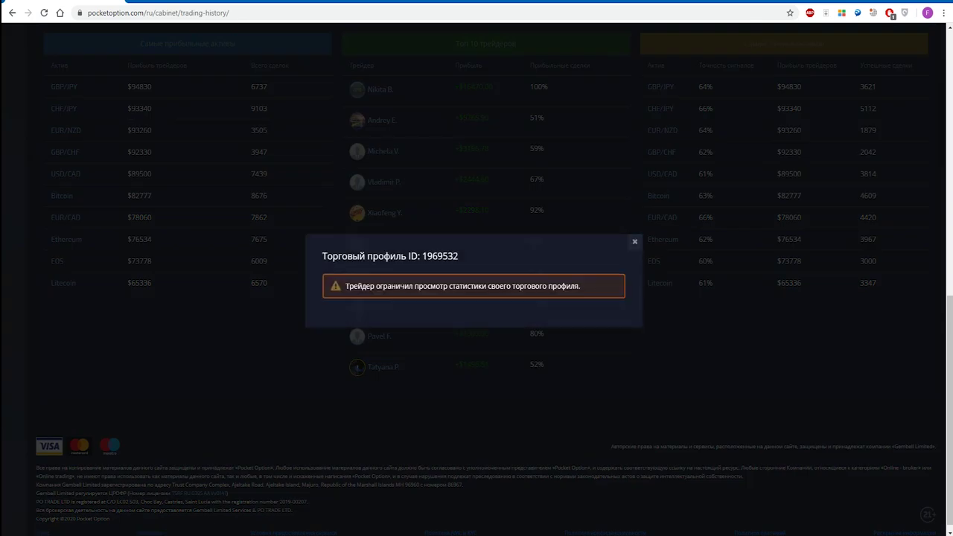
# - Check the profiles of the second- and third-ranked traders in the top 10 list and close them
pyautogui.press('Escape')
pyautogui.click(383, 120)
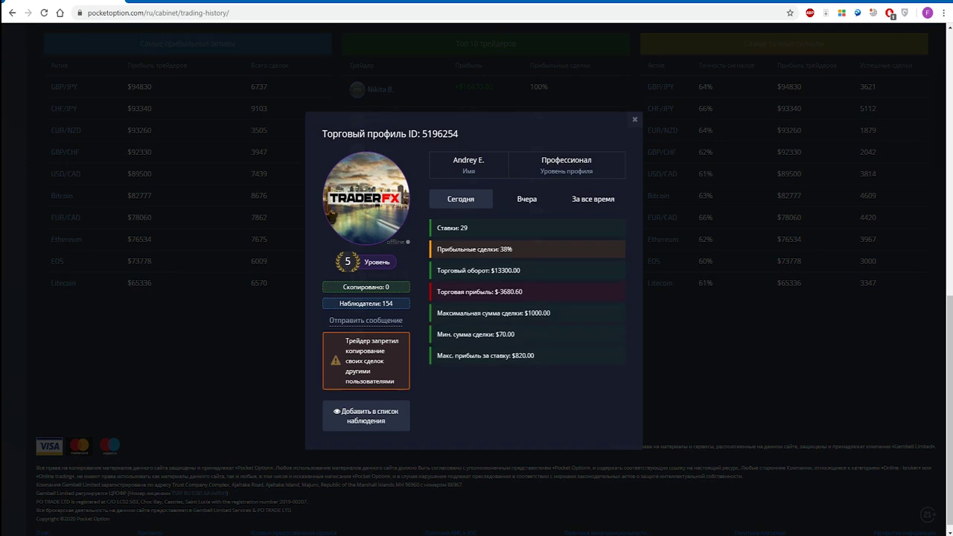
pyautogui.click(635, 119)
pyautogui.click(382, 151)
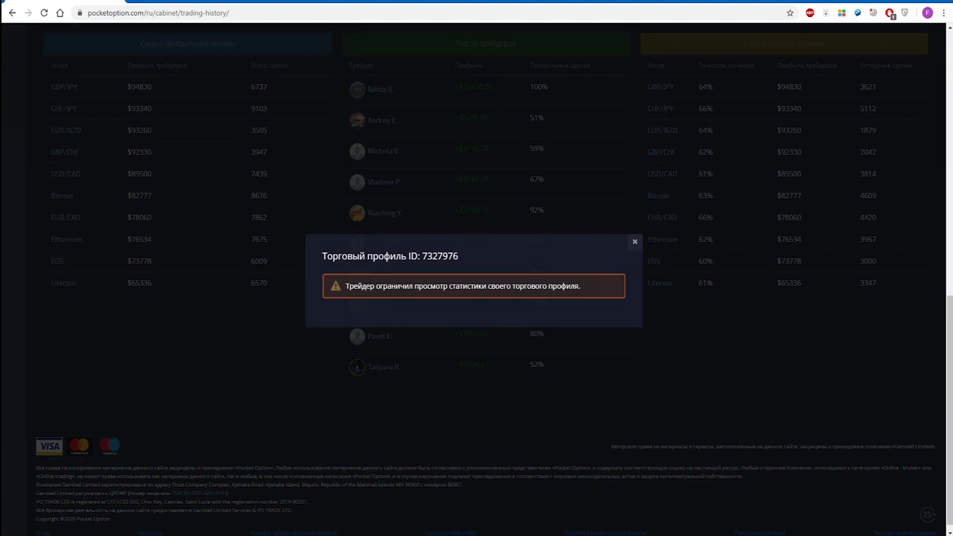
pyautogui.click(634, 241)
# - Open the copy settings for the fourth-ranked trader and set the stop balance to 28000 USD
pyautogui.click(384, 182)
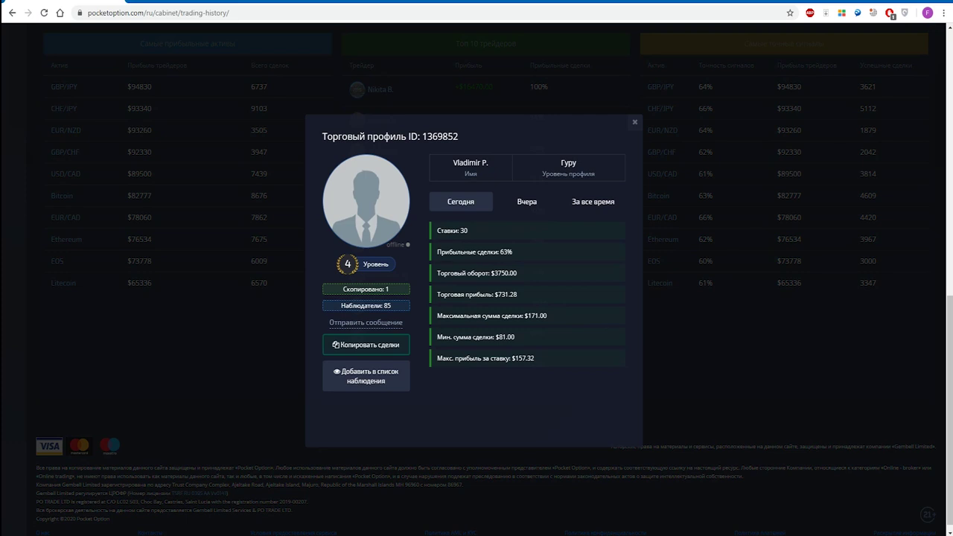
pyautogui.click(366, 344)
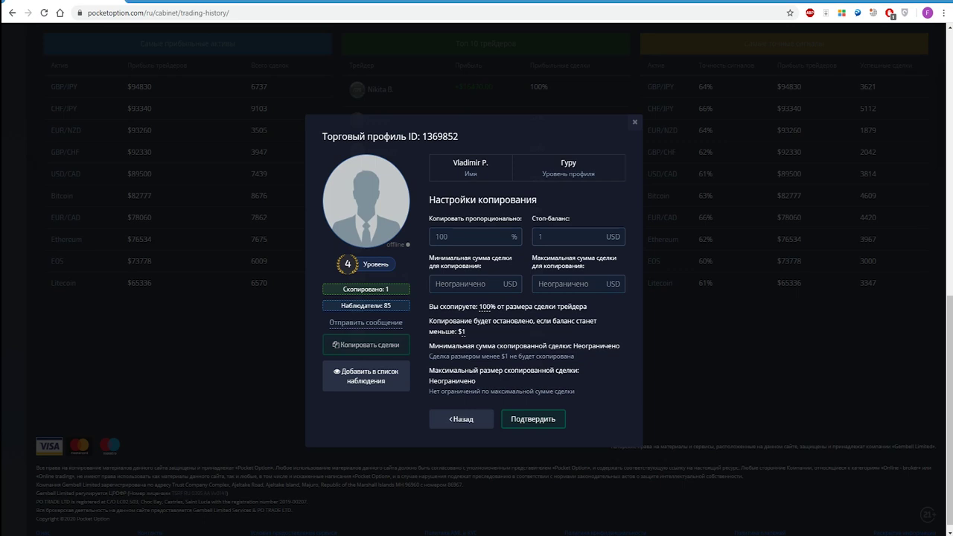
pyautogui.doubleClick(541, 237)
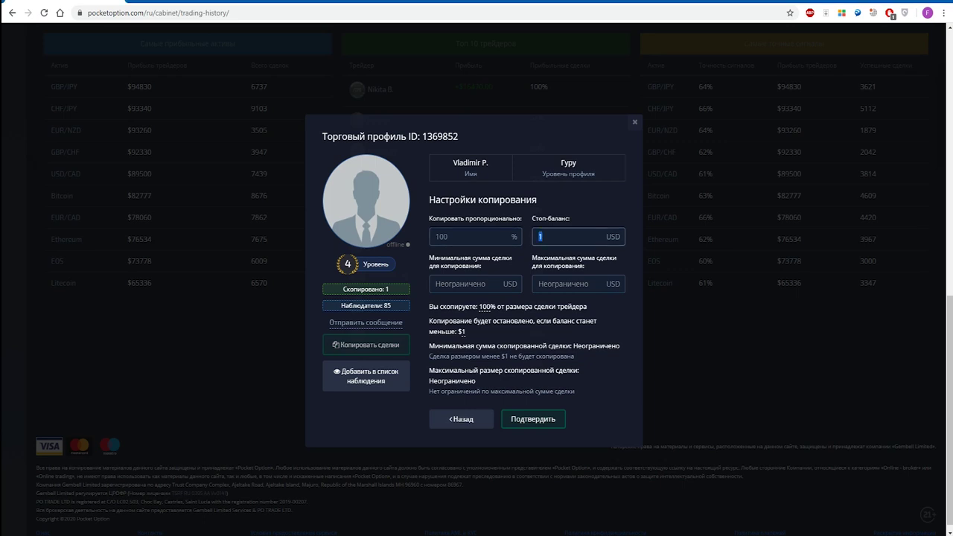
pyautogui.write('28000')
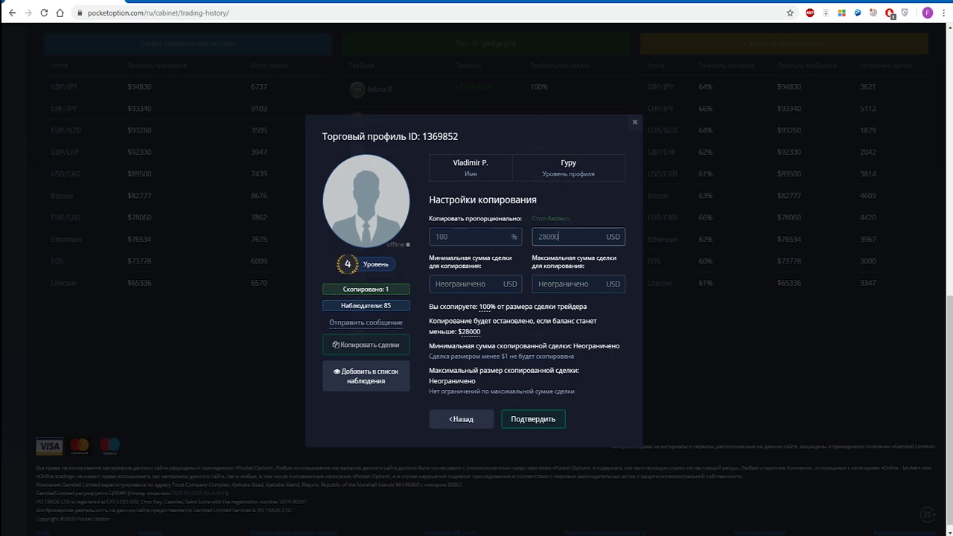
pyautogui.press('Tab')
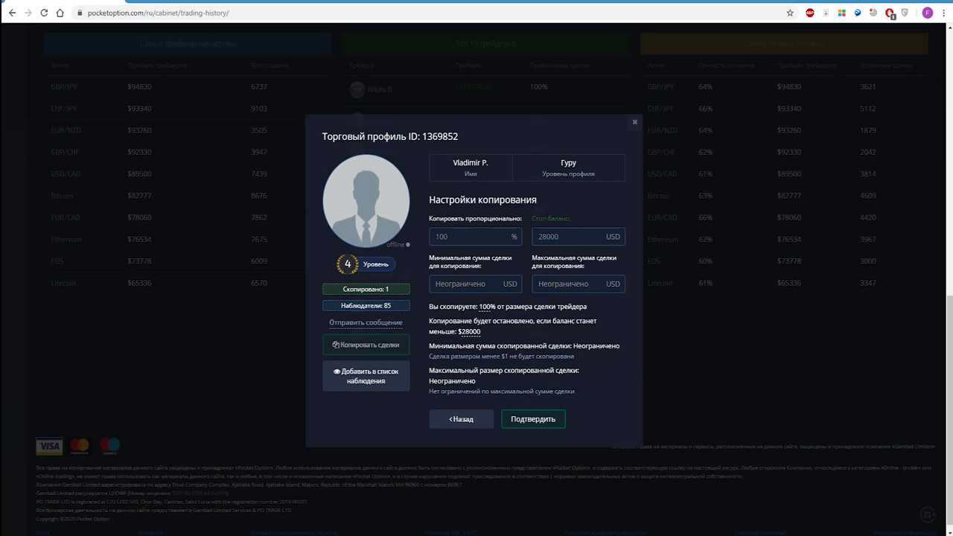
# - Set the minimum trade amount for copying to 50 USD and the maximum to 100 USD
pyautogui.click(469, 284)
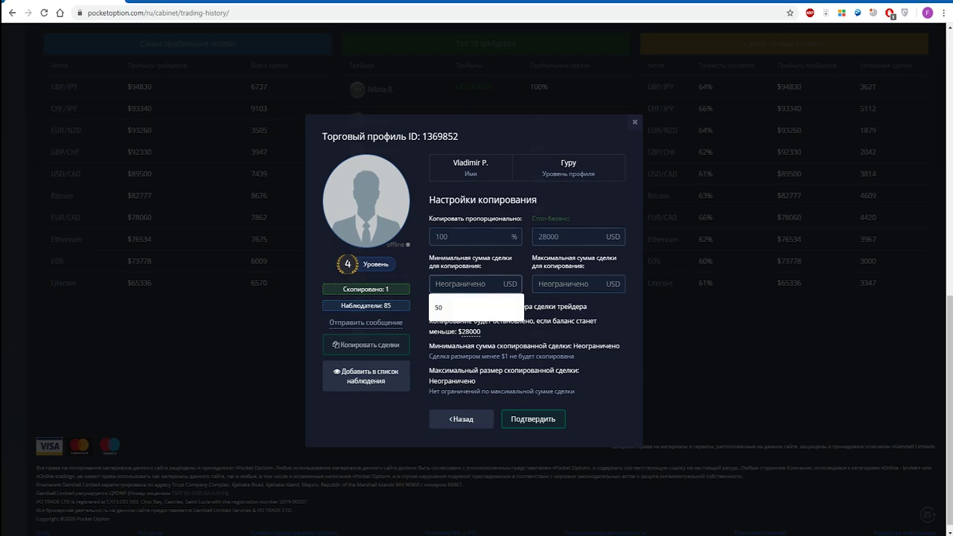
pyautogui.write('50')
pyautogui.click(571, 284)
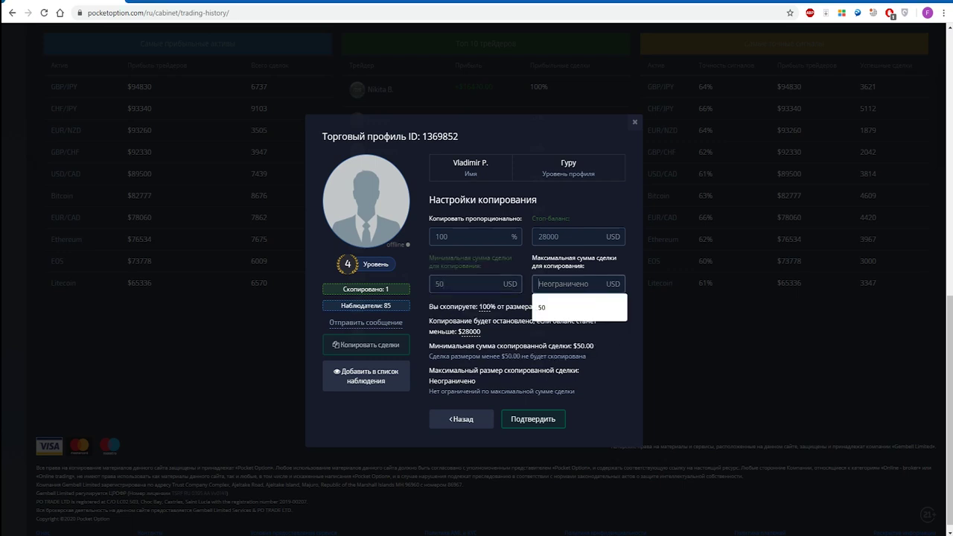
pyautogui.write('100')
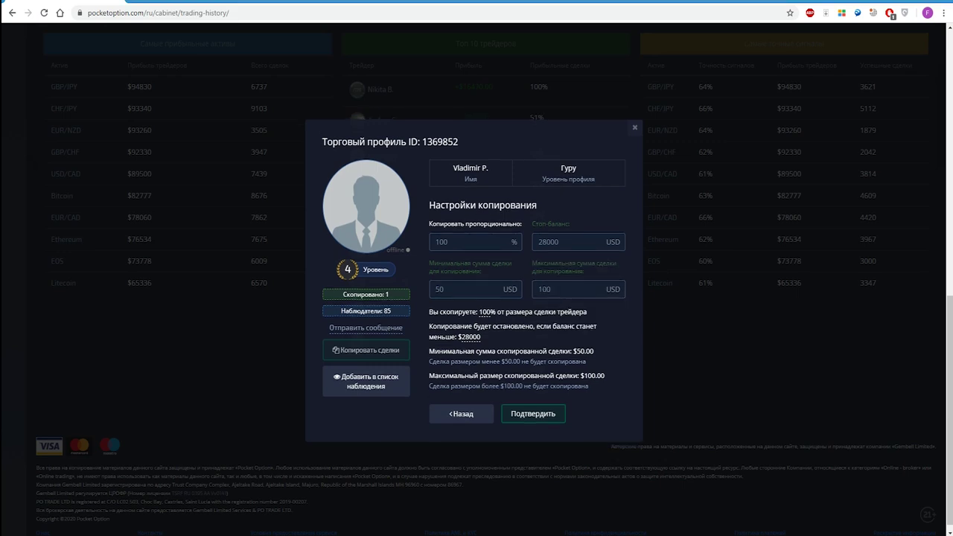
# - Outline the copy conditions summary in yellow, clear the marking, and confirm copying the fourth-ranked trader's trades
pyautogui.hotkey('ctrl', 'alt', 'd')
pyautogui.moveTo(426, 304)
pyautogui.mouseDown()
pyautogui.moveTo(539, 385)
pyautogui.moveTo(609, 396)
pyautogui.mouseUp()
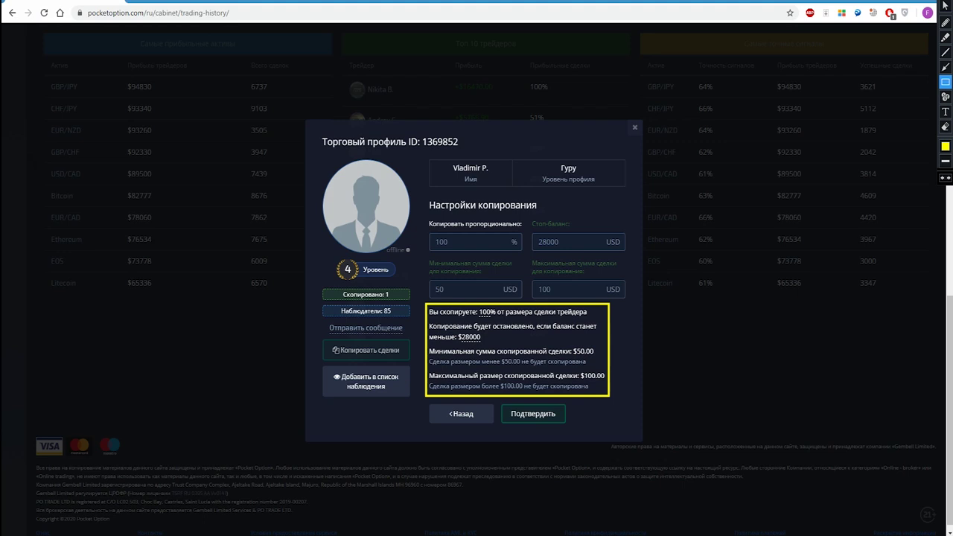
pyautogui.press('Escape')
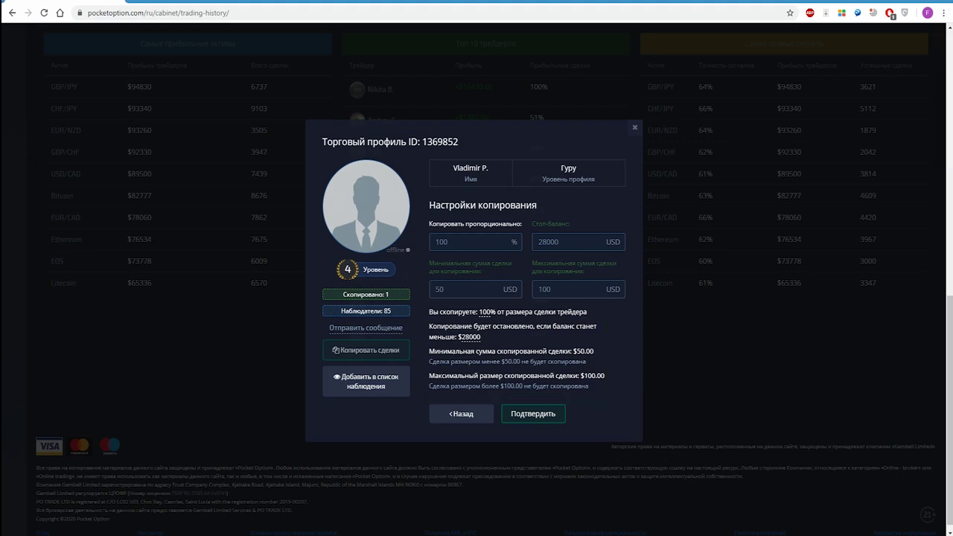
pyautogui.click(533, 413)
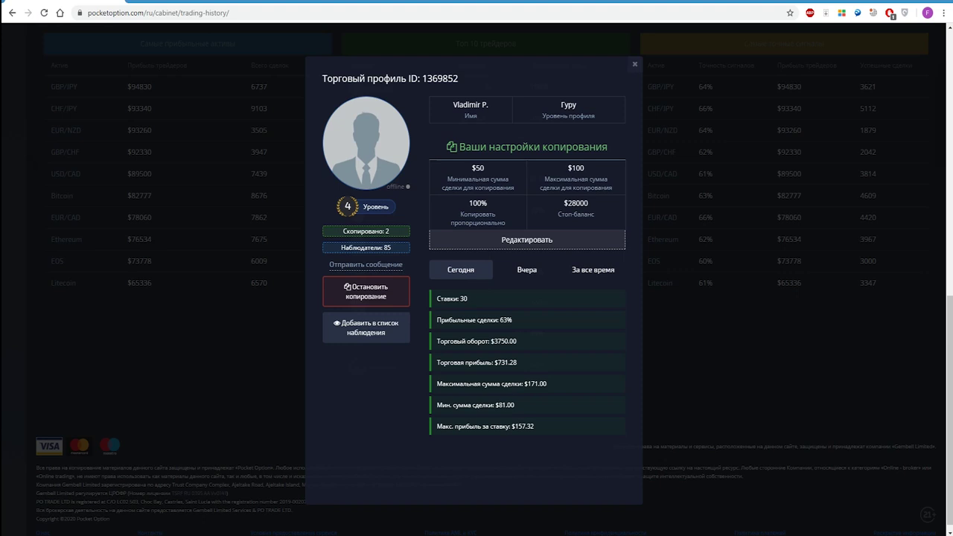
pyautogui.press('Escape')
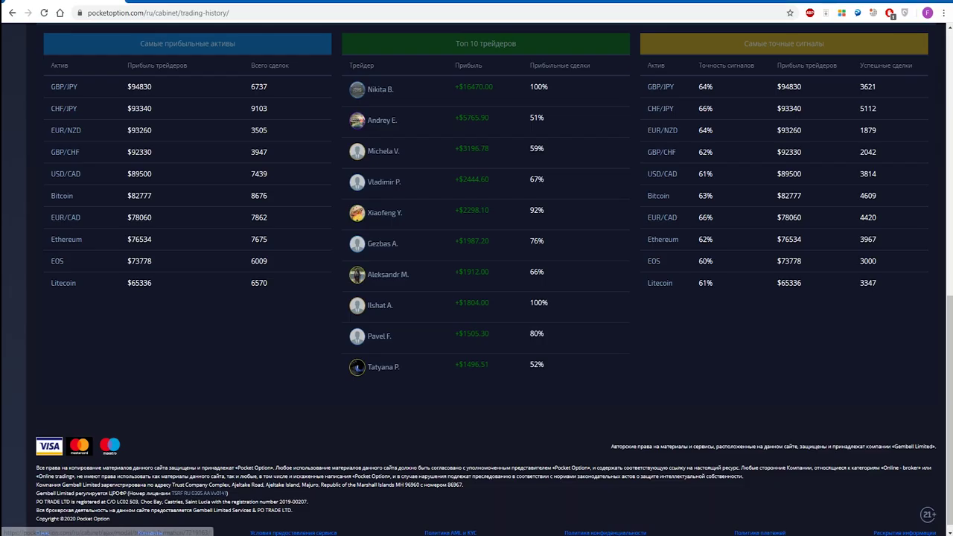
# - Open the copy settings for the seventh-ranked trader in the top 10 list and set the stop balance to 28000 USD
pyautogui.click(387, 274)
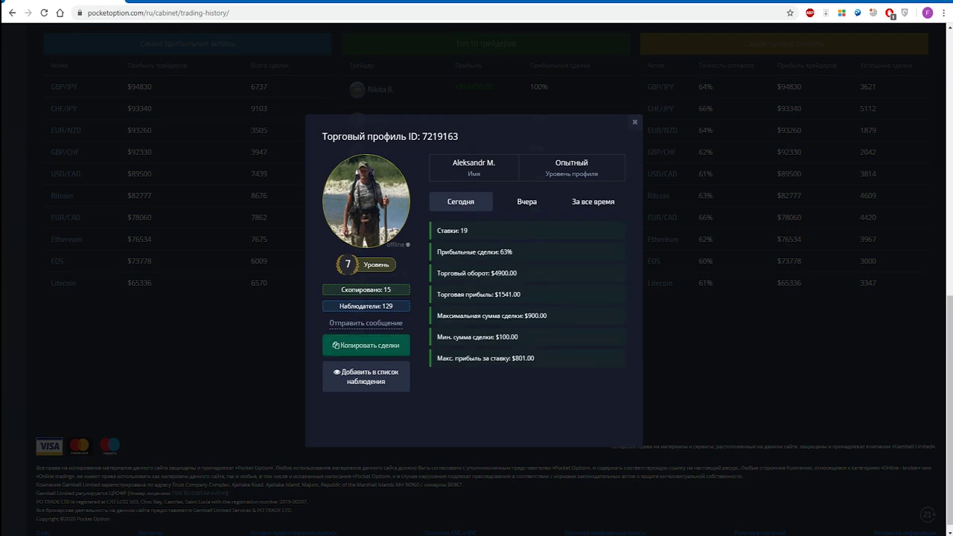
pyautogui.click(366, 345)
pyautogui.click(475, 236)
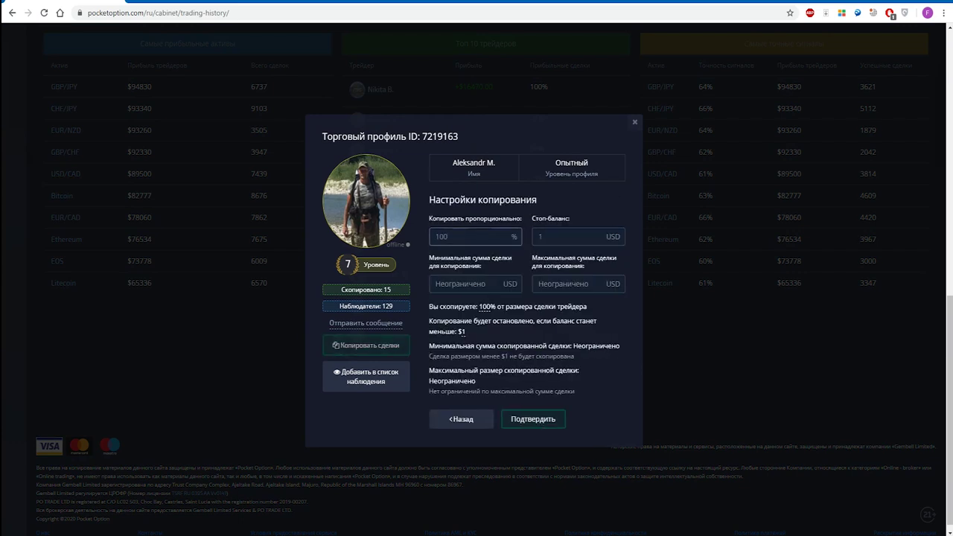
pyautogui.doubleClick(540, 236)
pyautogui.write('28000')
# - Limit copied trades to a minimum of 50 USD and a maximum of 100 USD, confirm copying the seventh-ranked trader, and close the profile
pyautogui.click(475, 283)
pyautogui.write('50')
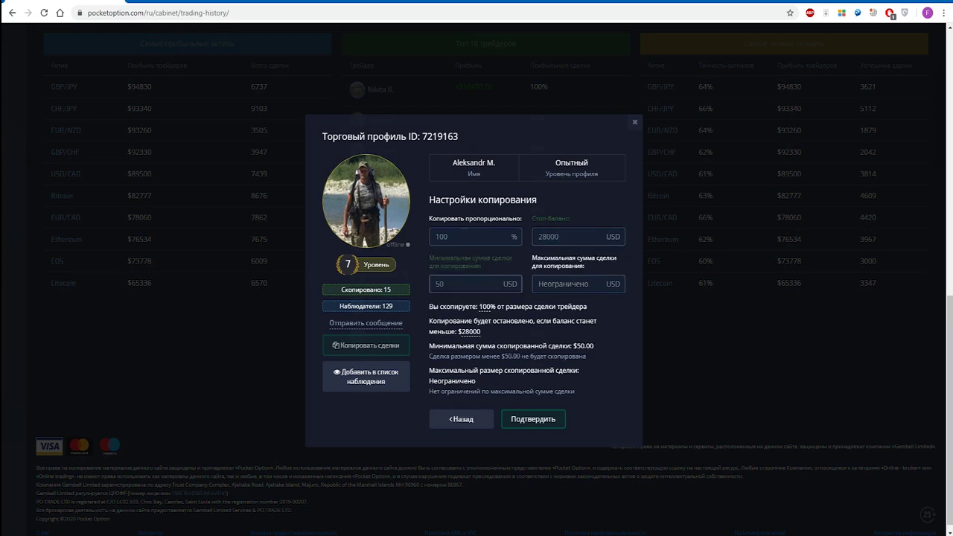
pyautogui.click(577, 284)
pyautogui.write('100')
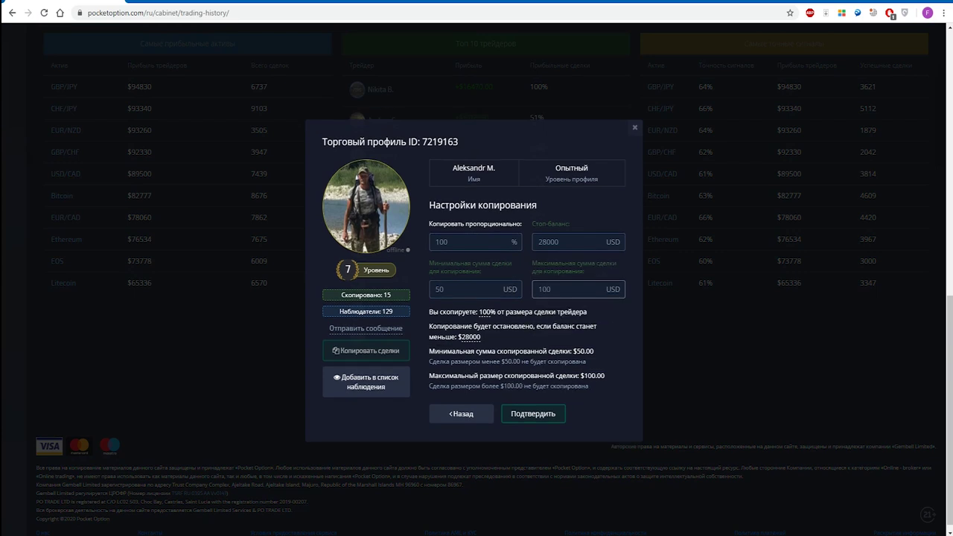
pyautogui.click(533, 413)
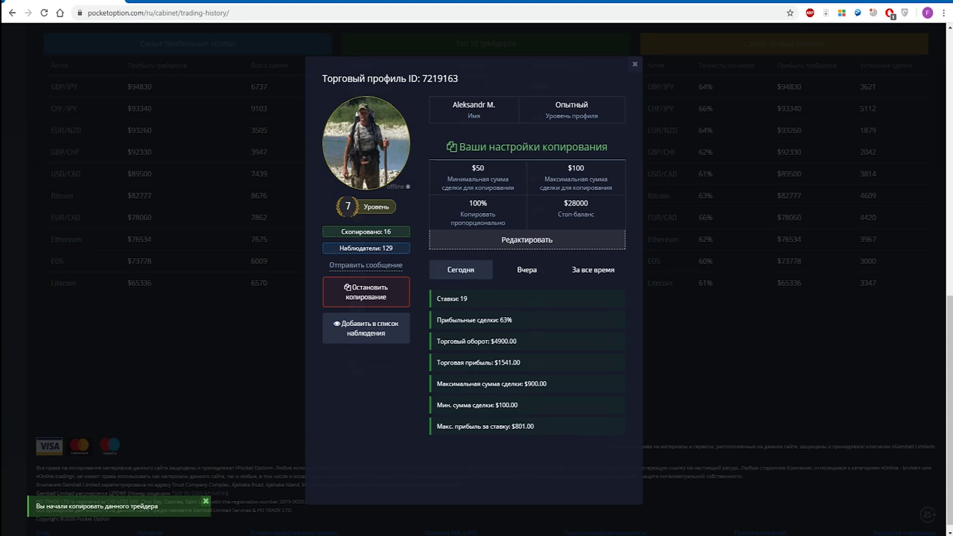
pyautogui.press('Escape')
pyautogui.scroll(8, 477, 269)
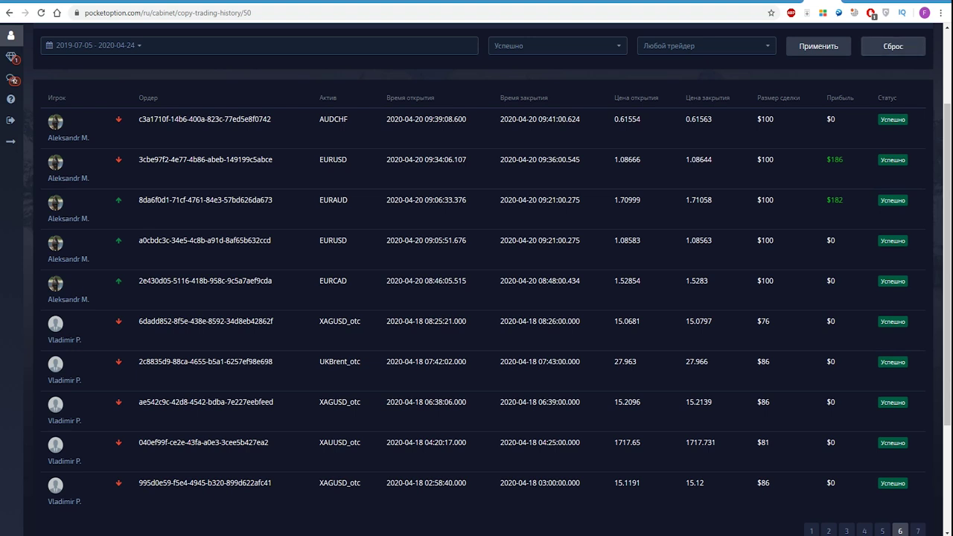
# - Outline the five copied trades dated 2020-04-18 in the social trading history in yellow, and clear the marking
pyautogui.hotkey('ctrl', 'alt', 'd')
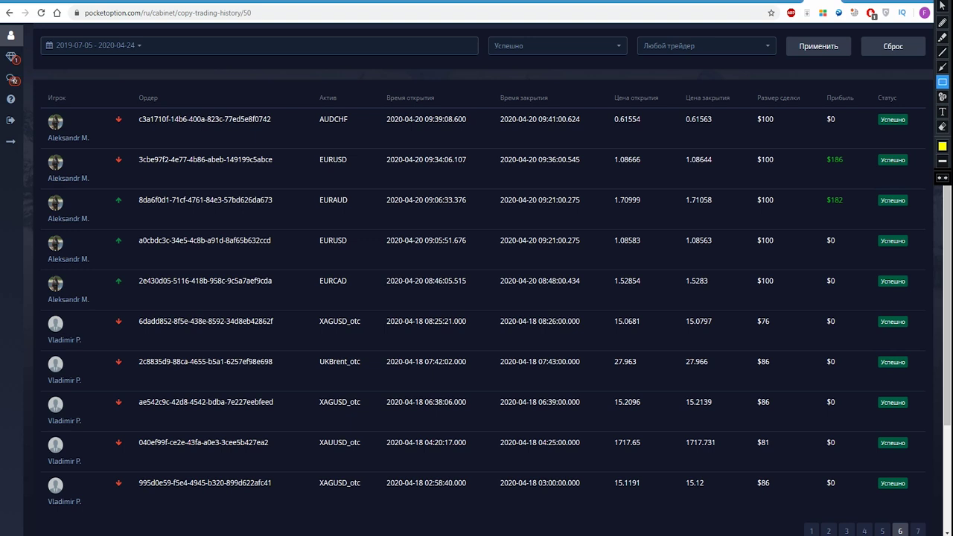
pyautogui.moveTo(37, 309)
pyautogui.mouseDown()
pyautogui.moveTo(59, 339)
pyautogui.moveTo(331, 463)
pyautogui.moveTo(666, 519)
pyautogui.moveTo(930, 512)
pyautogui.mouseUp()
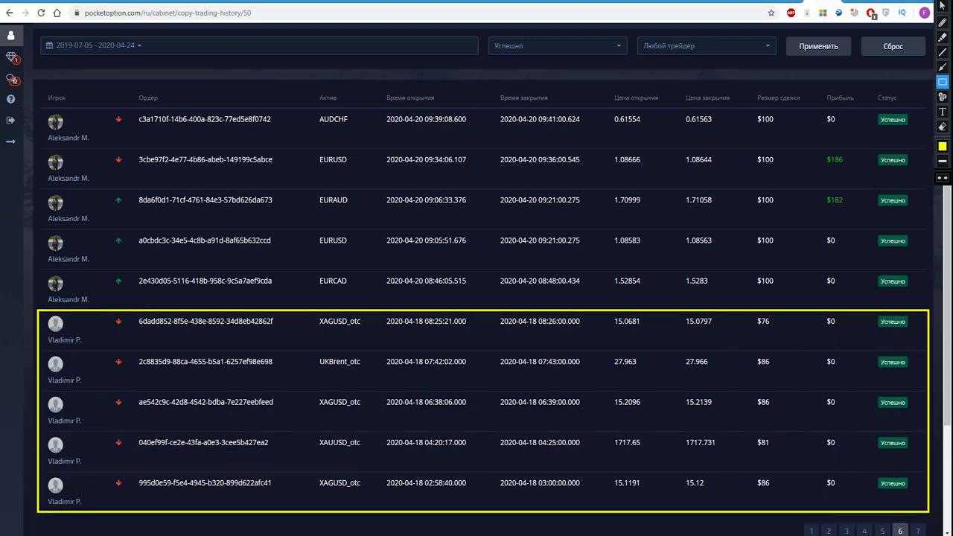
pyautogui.click(942, 6)
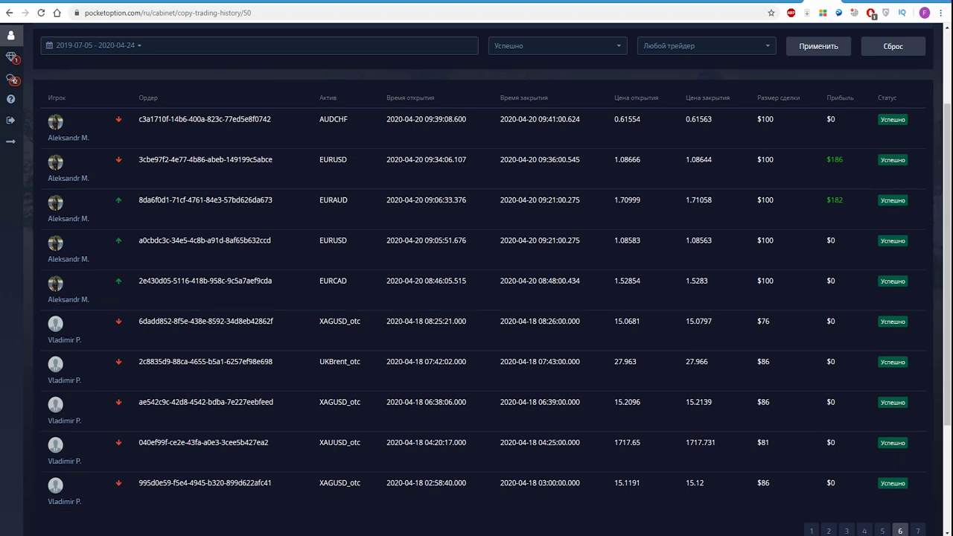
# - Review the copied trades on pages 5 and 4 of the social trading history
pyautogui.scroll(1, 477, 278)
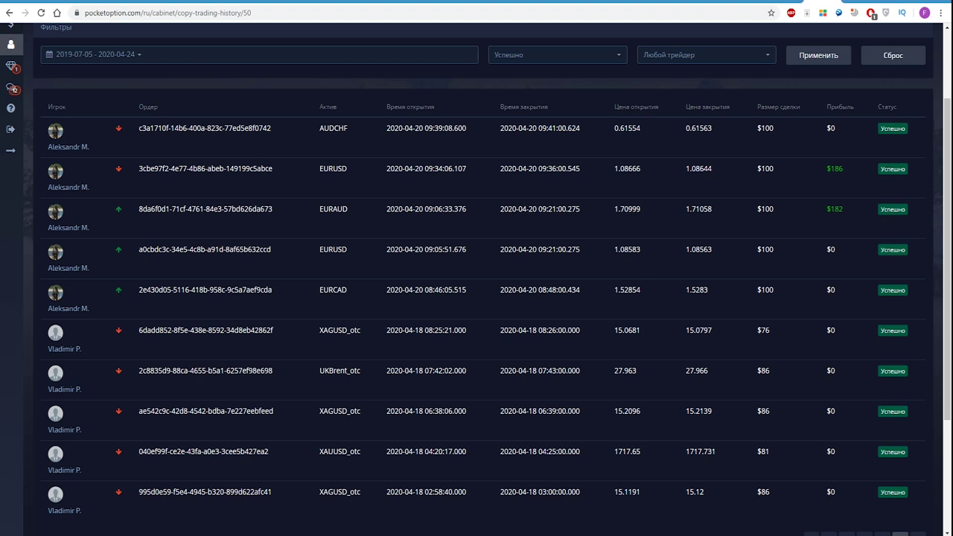
pyautogui.scroll(-1, 883, 447)
pyautogui.click(882, 487)
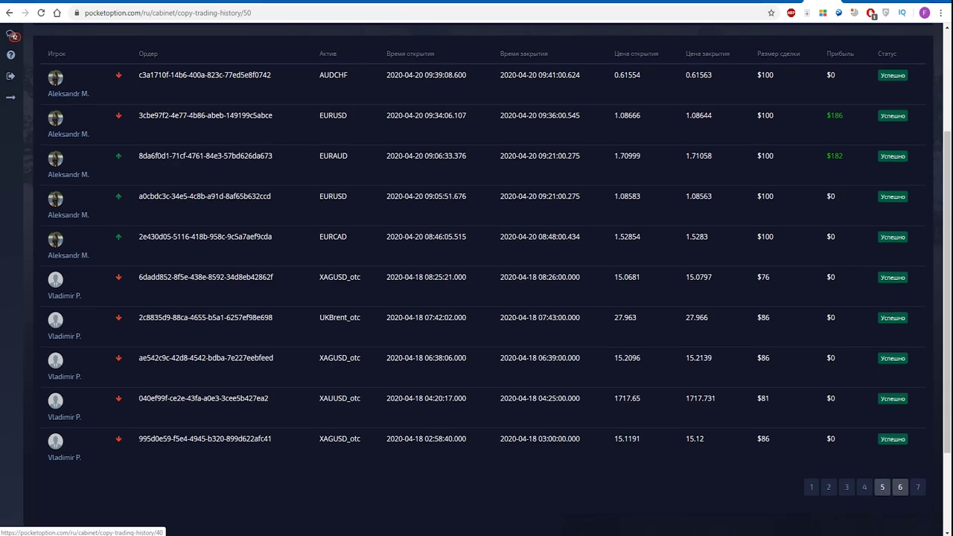
pyautogui.scroll(-3, 882, 487)
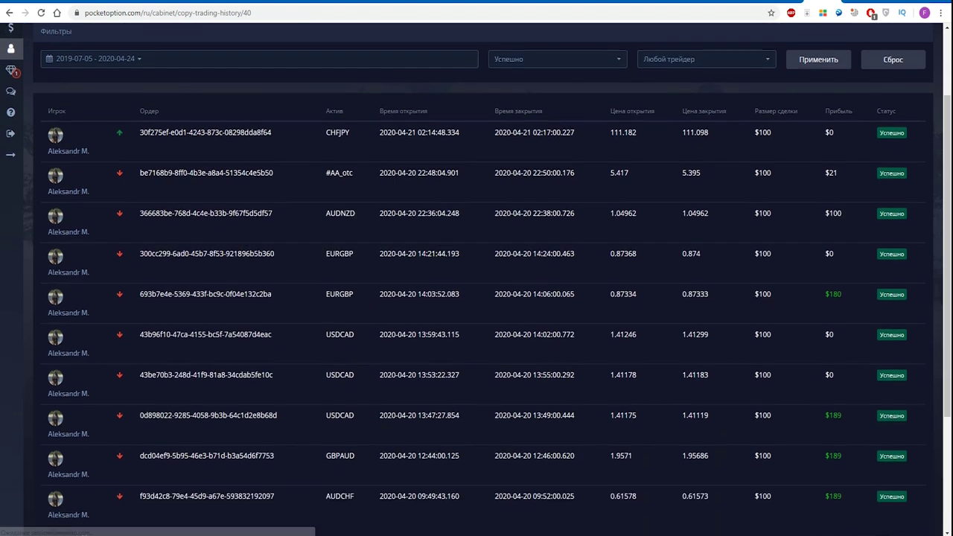
pyautogui.click(864, 487)
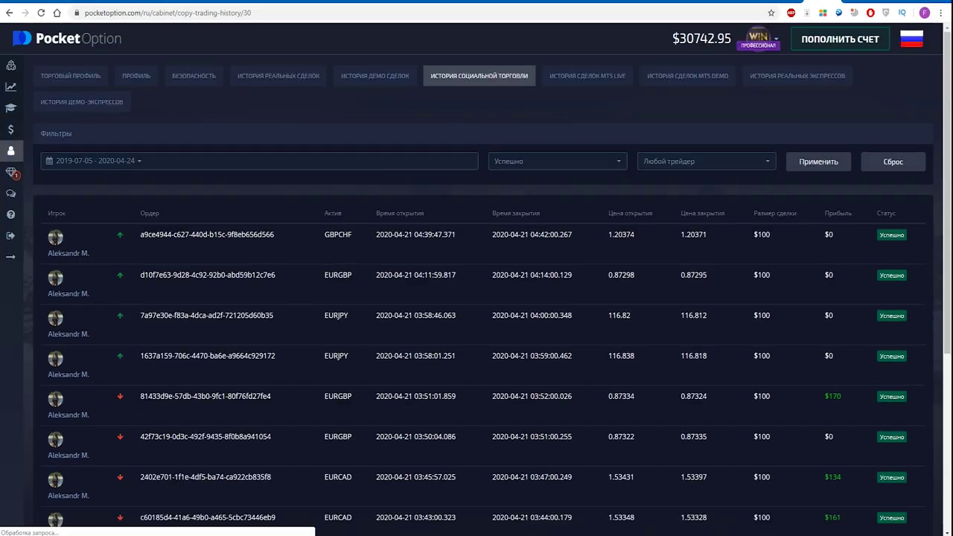
pyautogui.scroll(-3, 864, 486)
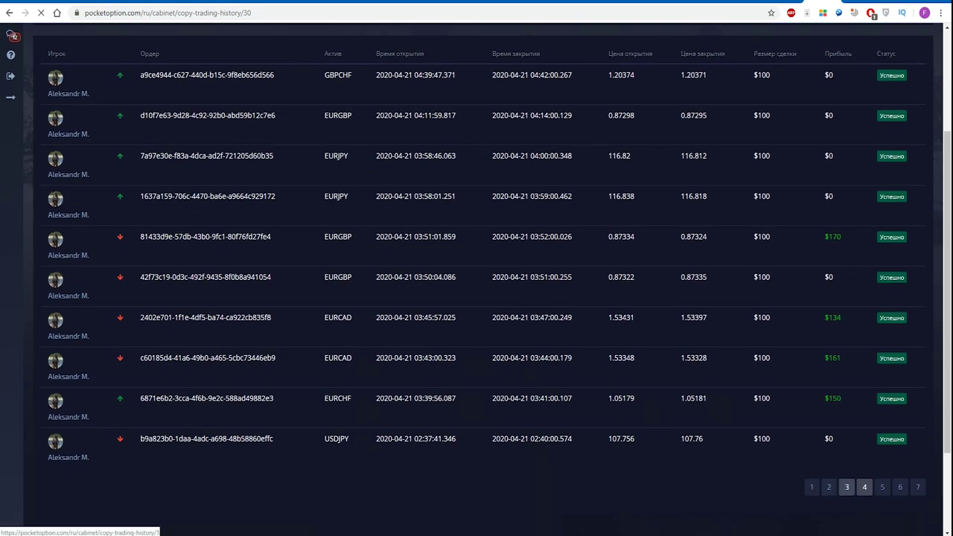
# - Go through the copied trades on pages 3 and 2 of the social trading history and return to the first page
pyautogui.click(847, 486)
pyautogui.scroll(-2, 477, 298)
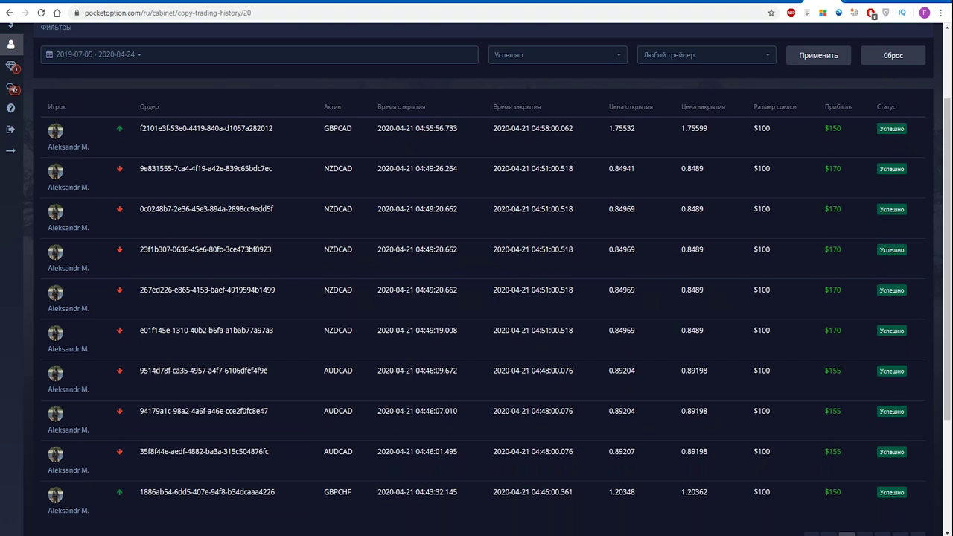
pyautogui.scroll(-1, 477, 297)
pyautogui.click(829, 487)
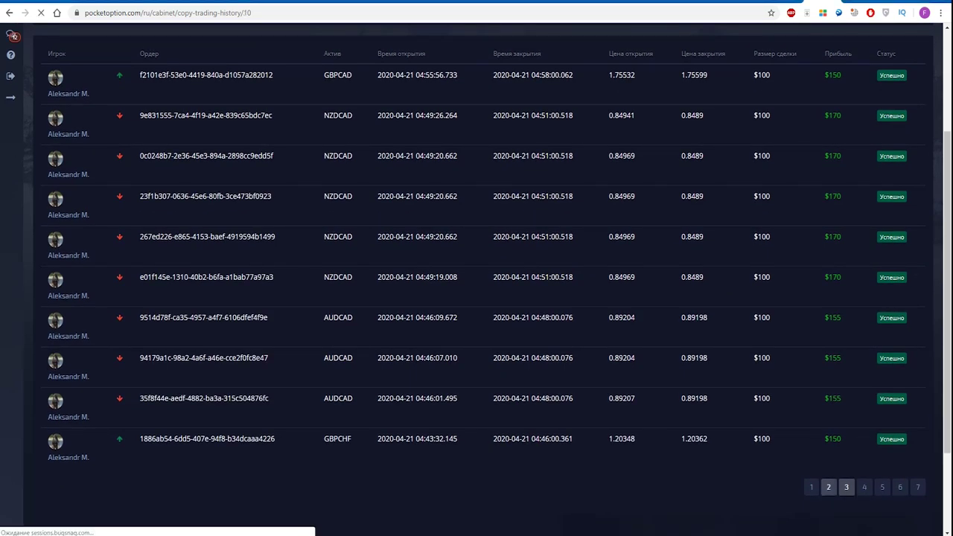
pyautogui.scroll(-2, 477, 298)
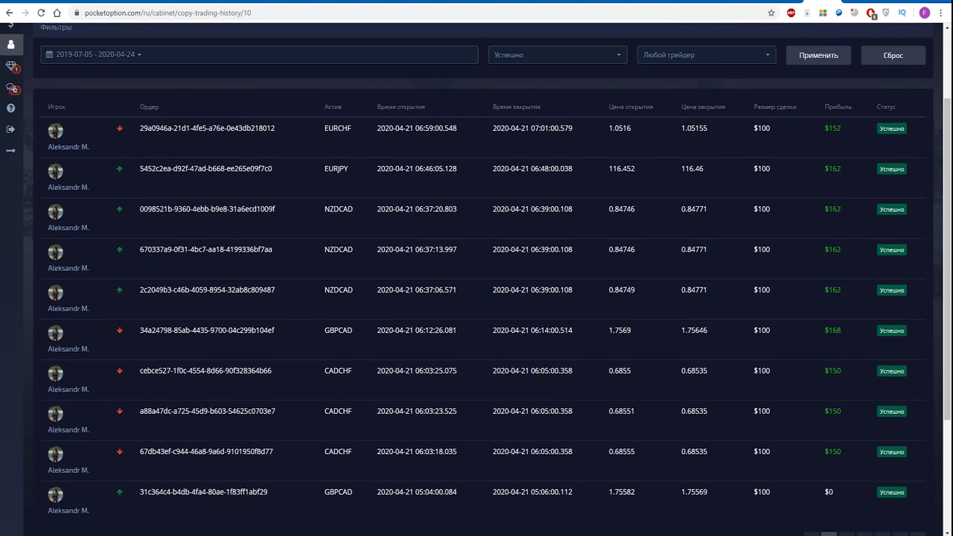
pyautogui.scroll(-1, 476, 297)
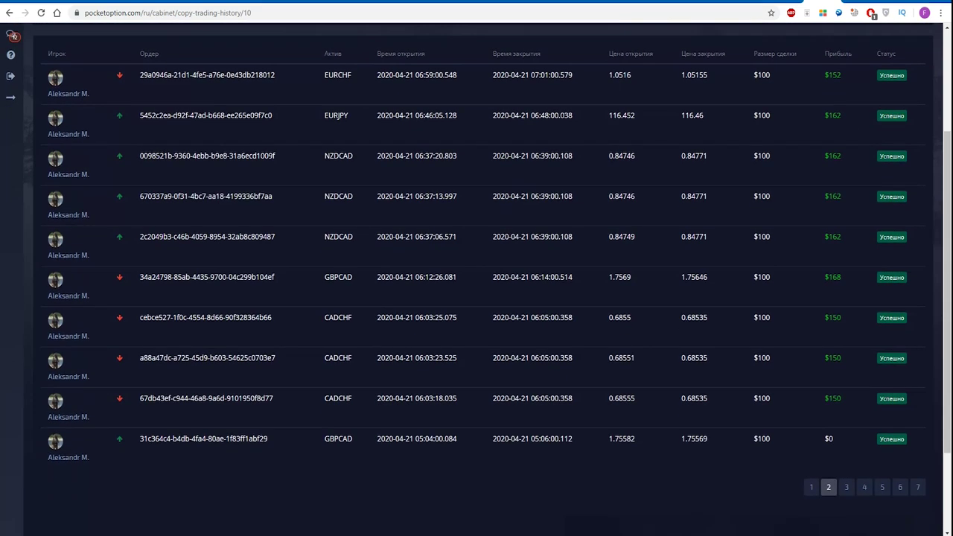
pyautogui.scroll(-2, 477, 298)
pyautogui.scroll(2, 476, 298)
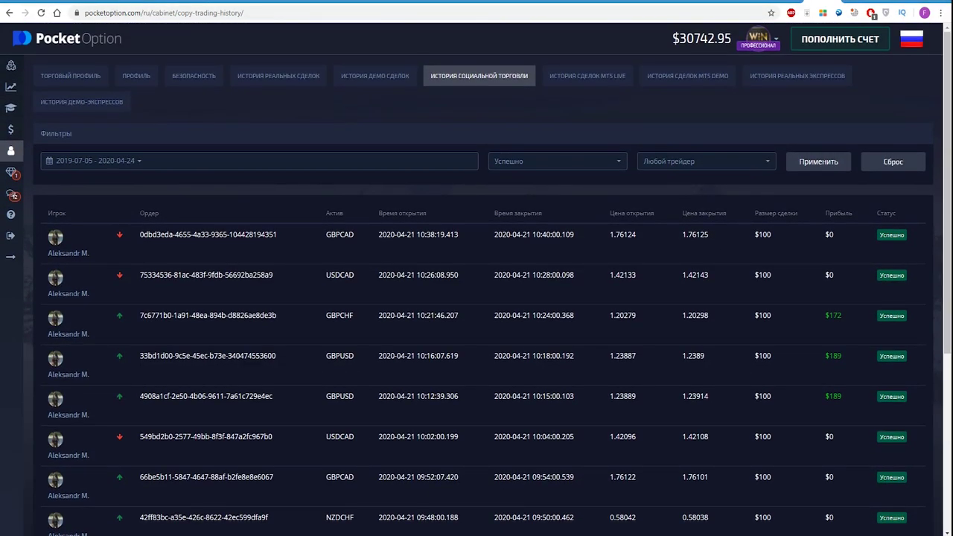
# - Outline the account balance in the page header in yellow, and clear the marking
pyautogui.hotkey('ctrl', 'alt', 'd')
pyautogui.moveTo(664, 26); pyautogui.dragTo(736, 51)
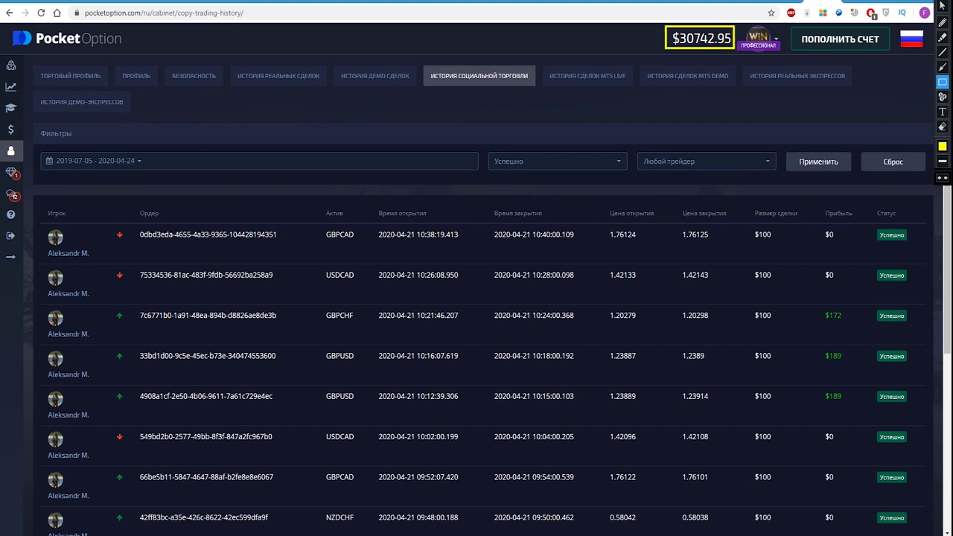
pyautogui.press('Escape')
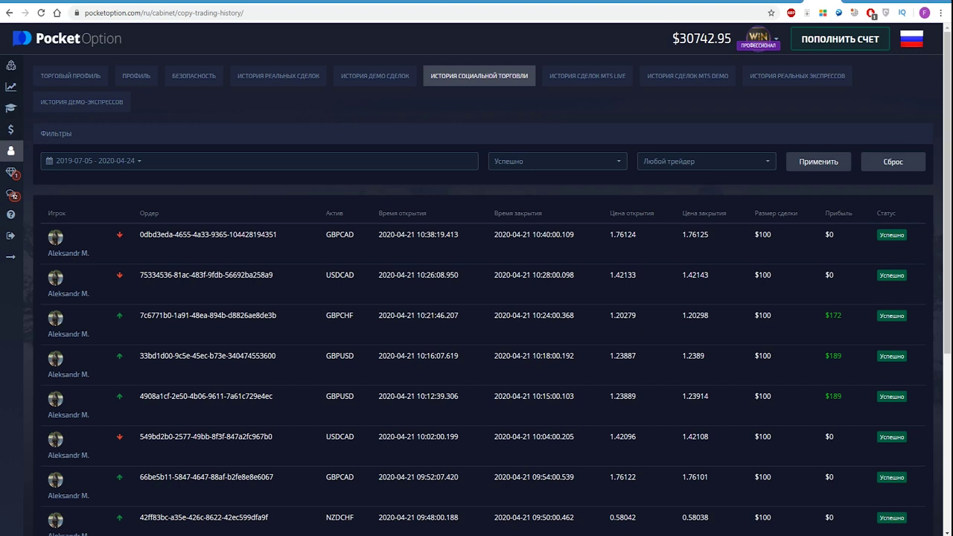
# - Submit a withdrawal request for 2000 USD using the Visa, Mastercard, Maestro (RUB) payment method
pyautogui.click(10, 129)
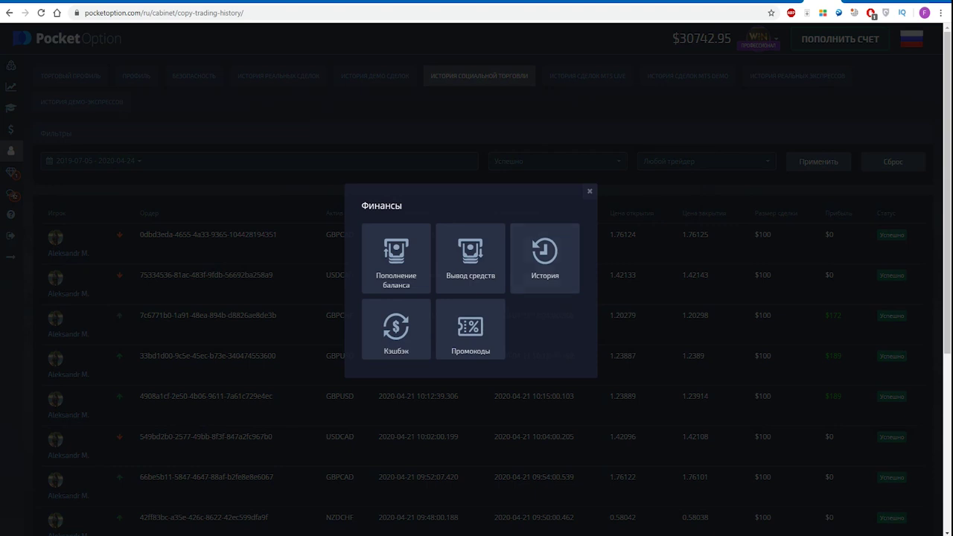
pyautogui.click(471, 257)
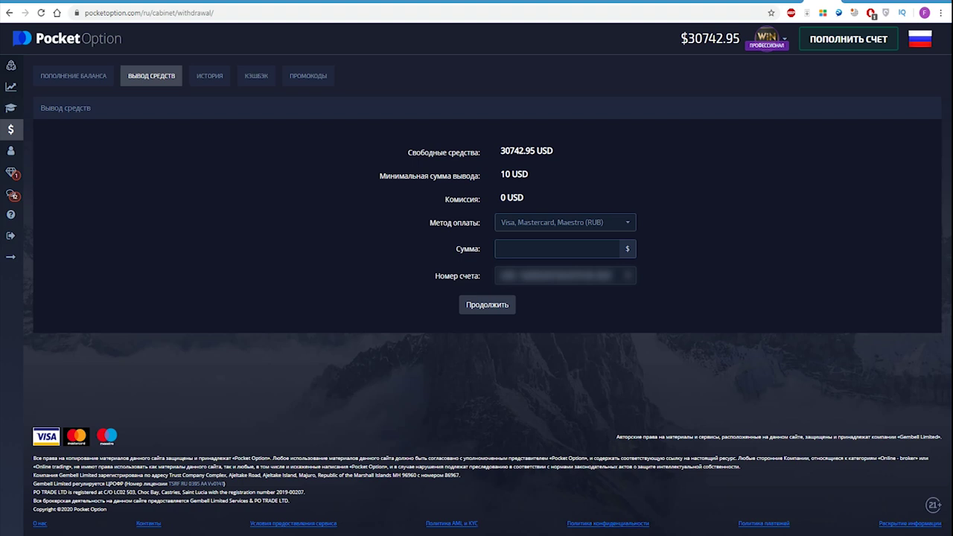
pyautogui.click(502, 248)
pyautogui.write('2000')
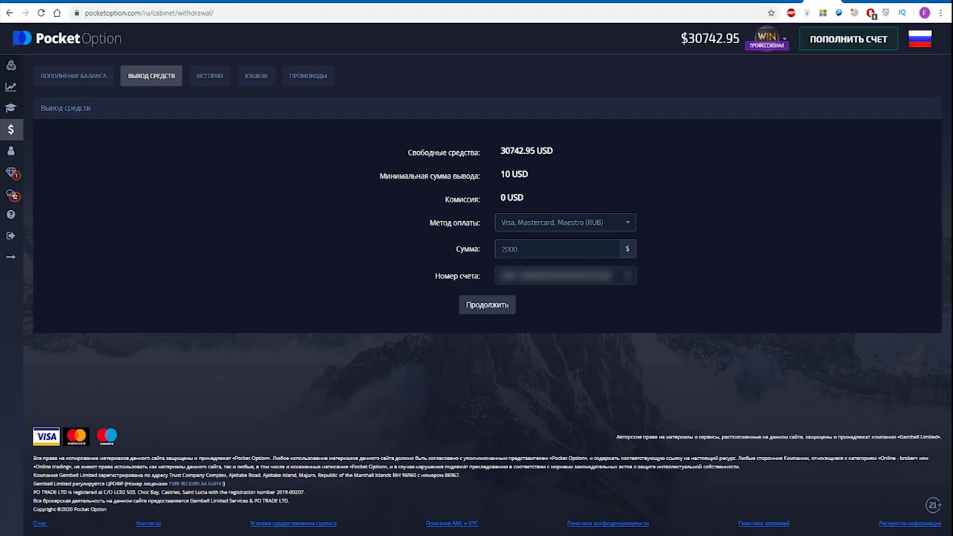
pyautogui.click(487, 304)
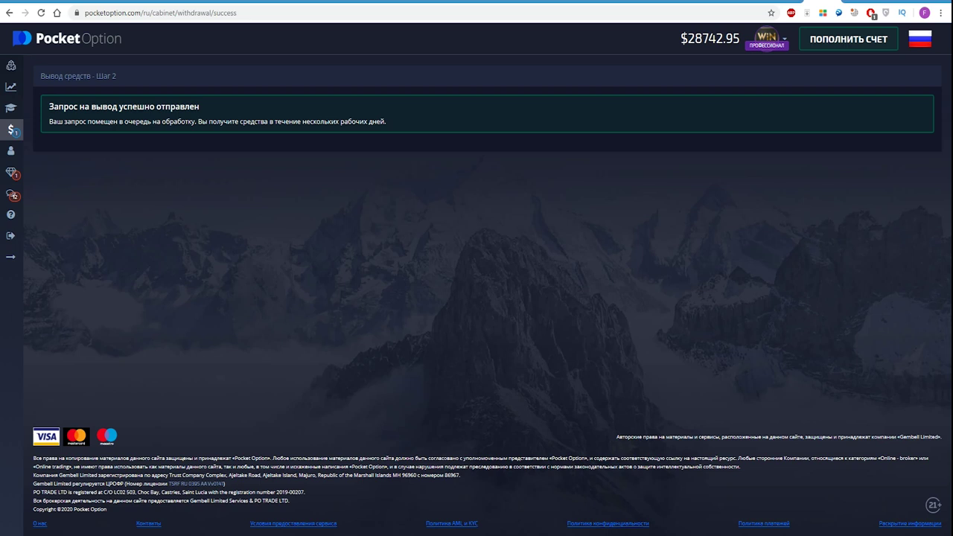
# - Show the withdrawals in the balance operations history and outline the status of the 2000 USD withdrawal, both before and after processing
pyautogui.click(10, 129)
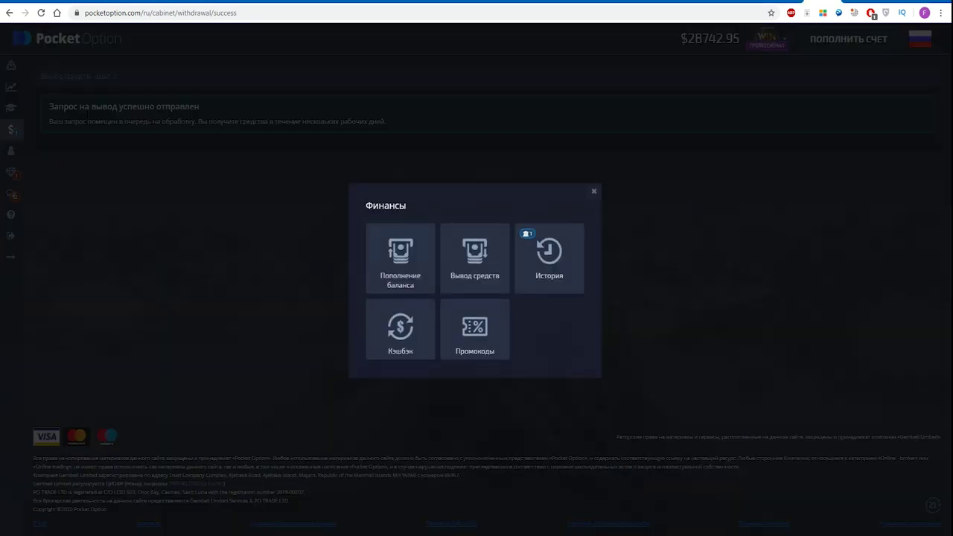
pyautogui.click(549, 257)
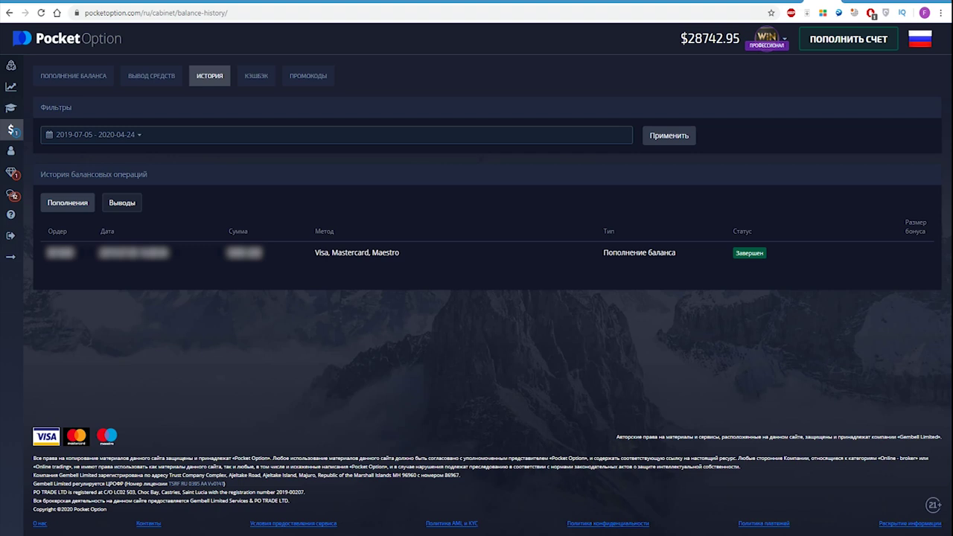
pyautogui.click(121, 202)
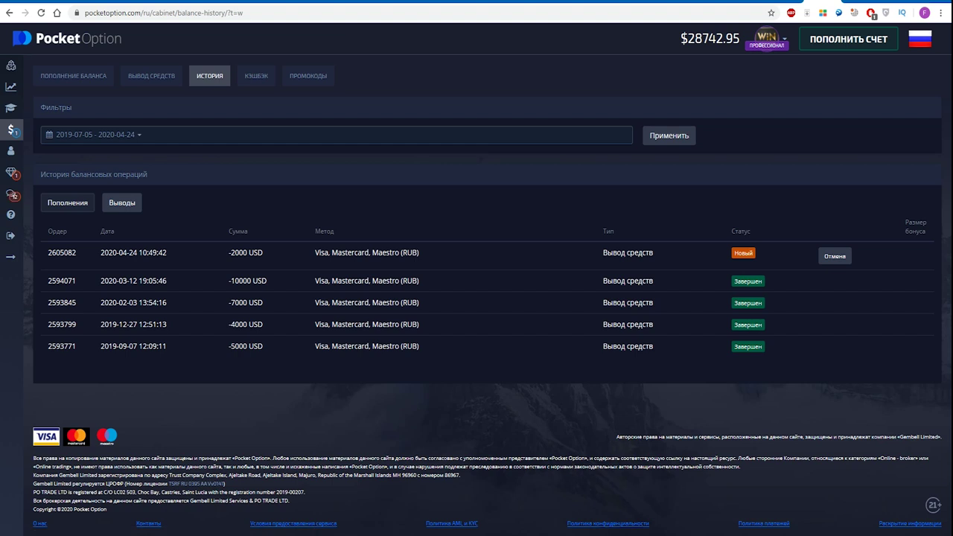
pyautogui.hotkey('ctrl', 'alt', 'd')
pyautogui.moveTo(725, 238); pyautogui.dragTo(762, 261)
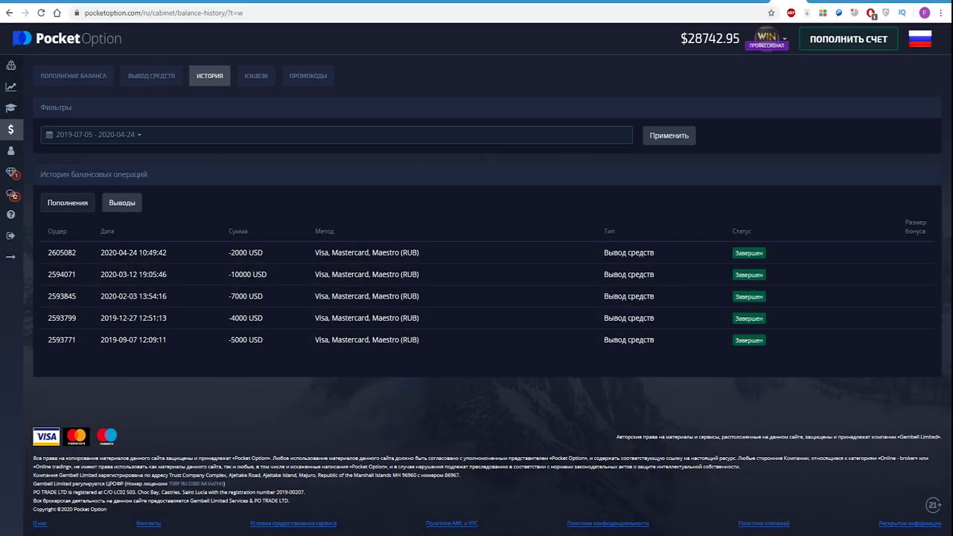
pyautogui.hotkey('ctrl', 'shift', 'a')
pyautogui.moveTo(725, 239); pyautogui.dragTo(771, 264)
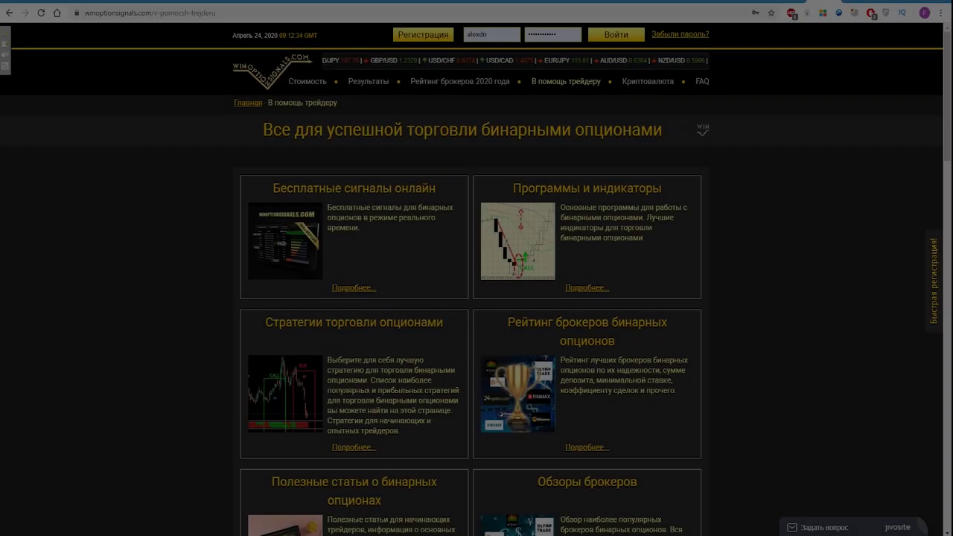
# - Browse the trader help sections on winoptionsignals.com, from free signals and strategies down to the economic calendar and news
pyautogui.scroll(-2, 476, 298)
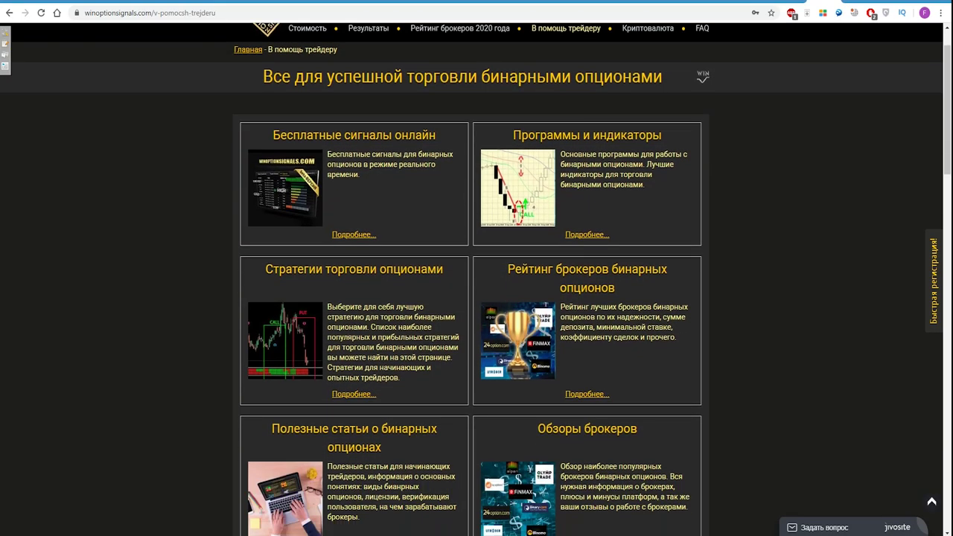
pyautogui.scroll(-2, 477, 298)
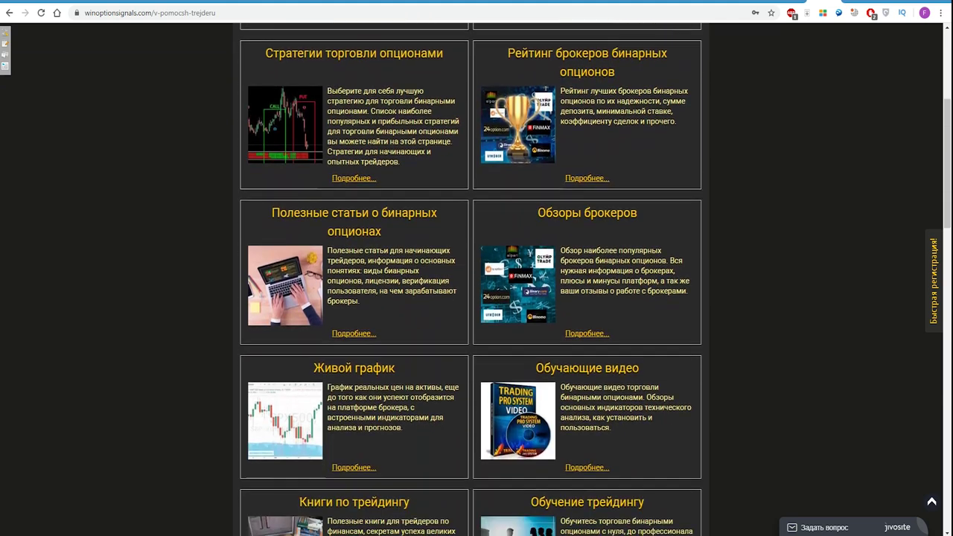
pyautogui.scroll(-2, 476, 298)
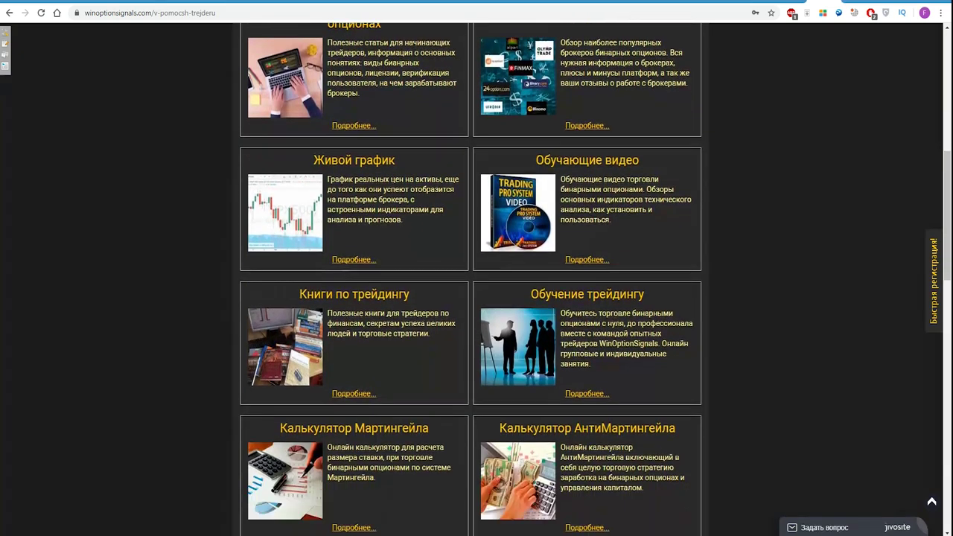
pyautogui.scroll(-2, 477, 298)
pyautogui.scroll(-2, 477, 298)
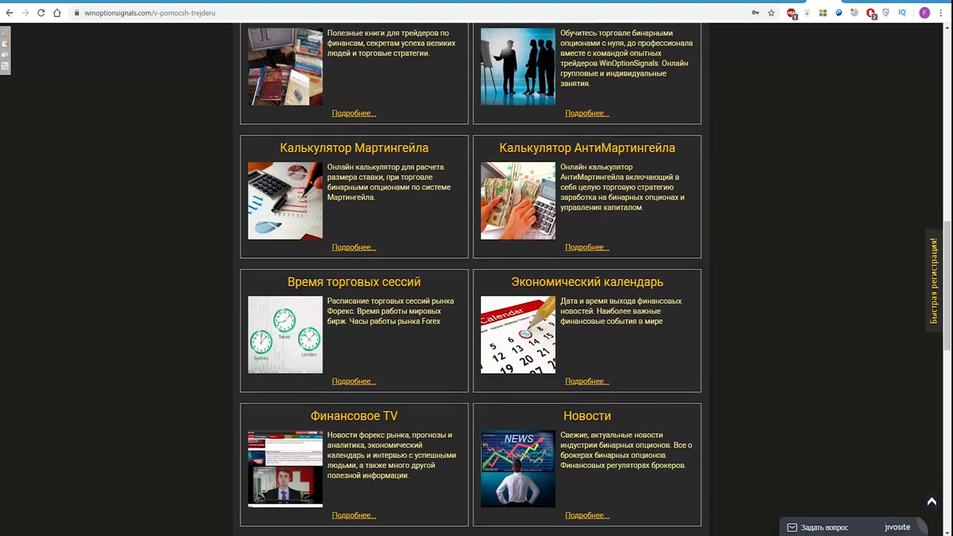